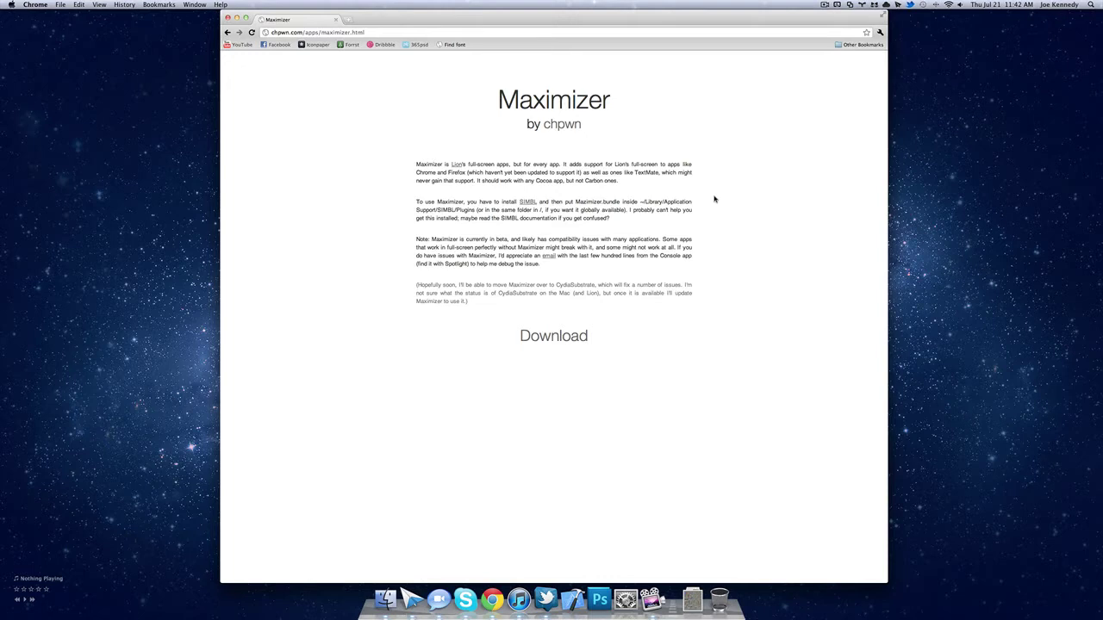
Look over the developer's other apps on the chpwn site in a separate tab and return to the Maximizer page
left_click(562, 124, "super")
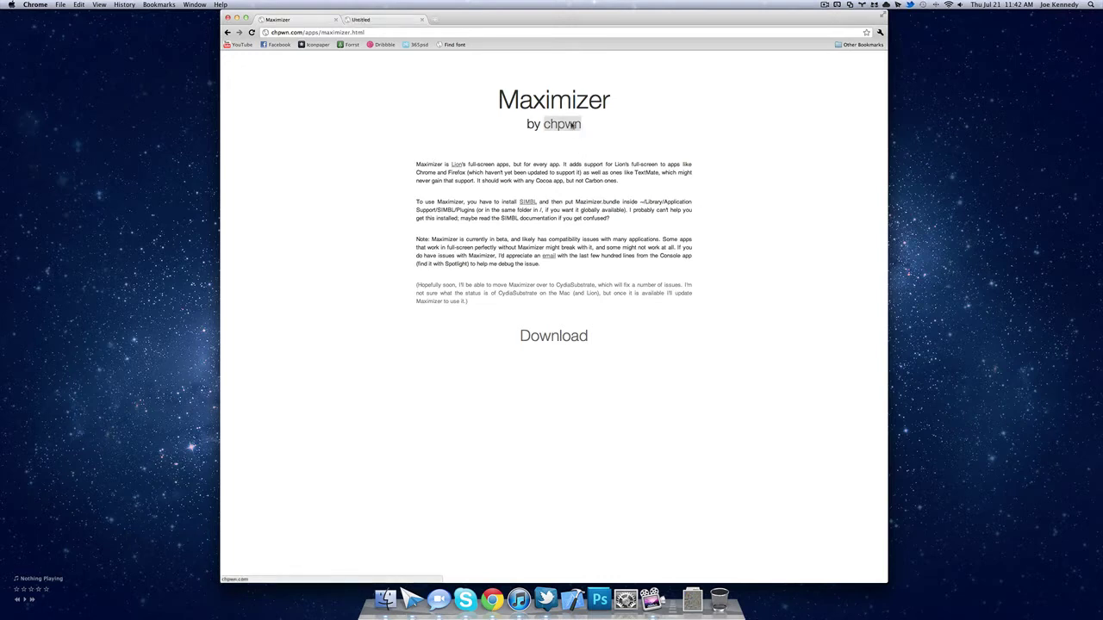
left_click(374, 20)
left_click(591, 226)
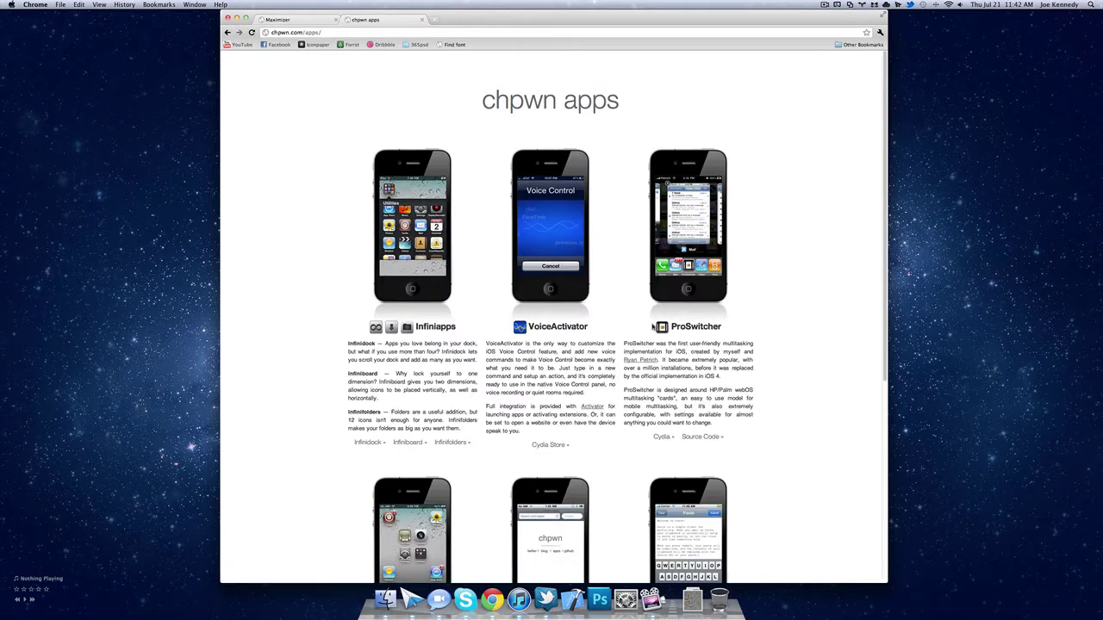
scroll(651, 327, "down", 5)
scroll(655, 325, "up", 5)
left_click(422, 19)
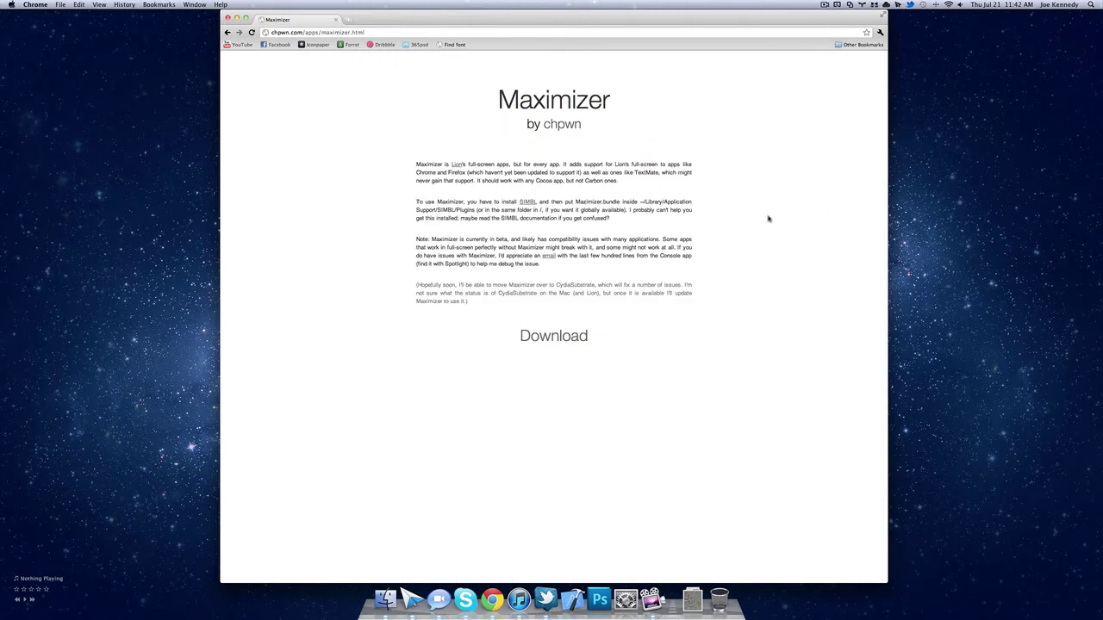
Open the linked SIMBL page in a separate tab and examine the supported systems for the SIMBL-0.9.9.zip download
left_click(529, 204)
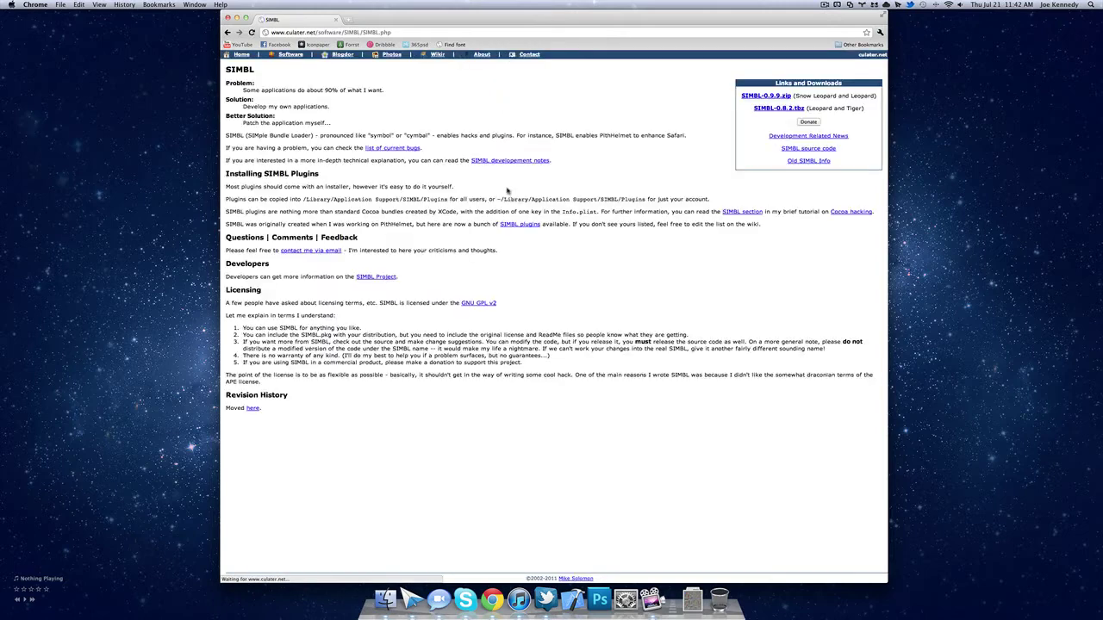
left_click(227, 32)
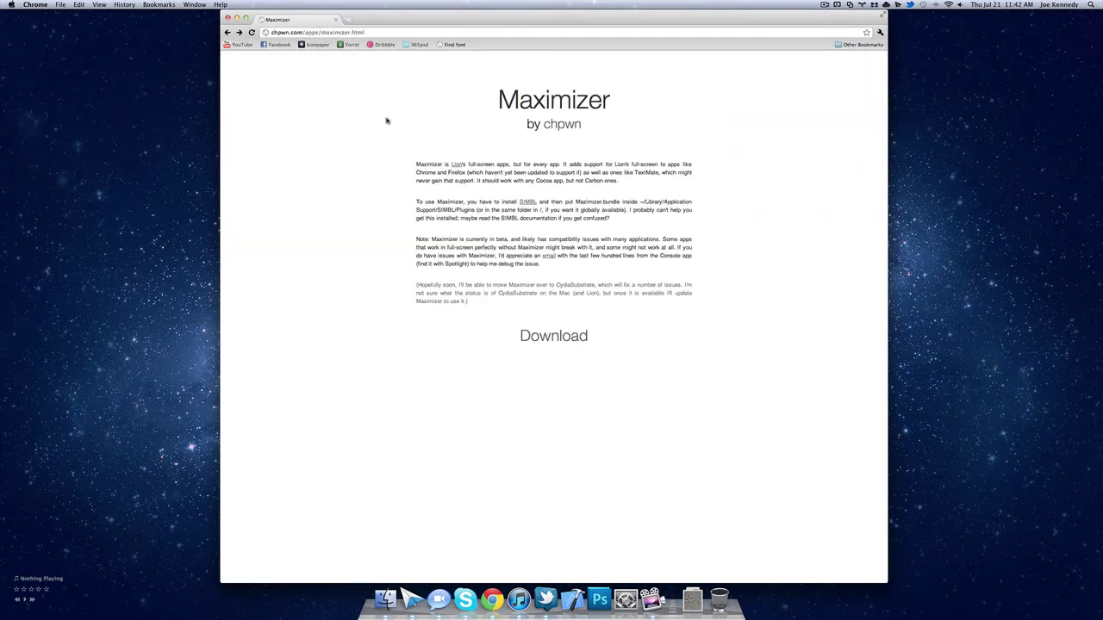
left_click(528, 203, "super")
left_click(355, 20)
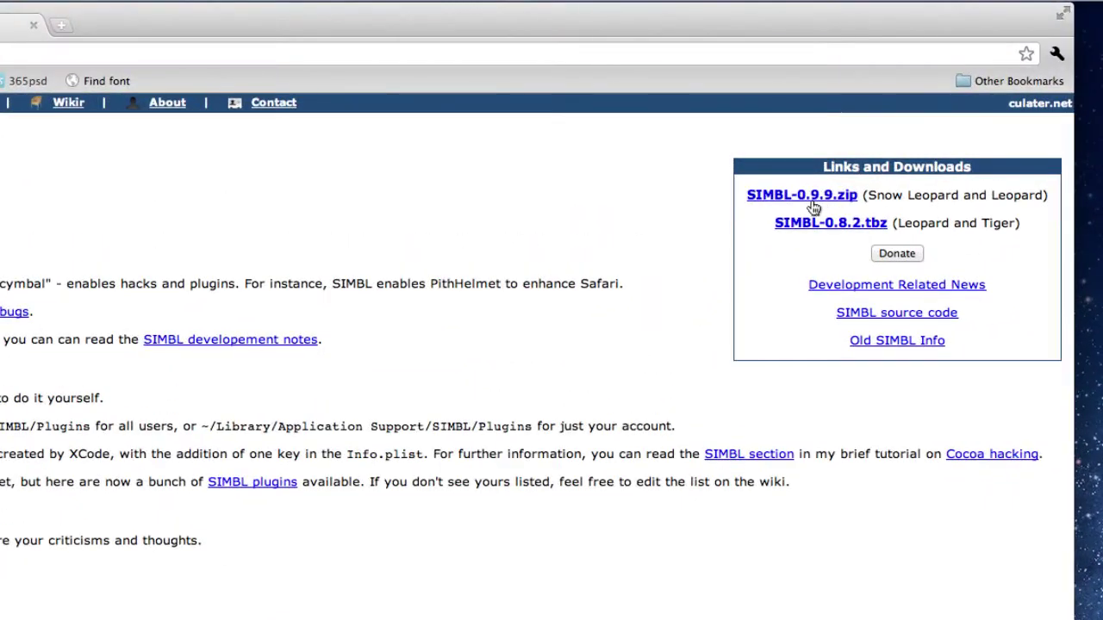
left_click_drag(738, 195, 1057, 205)
left_click(1041, 196)
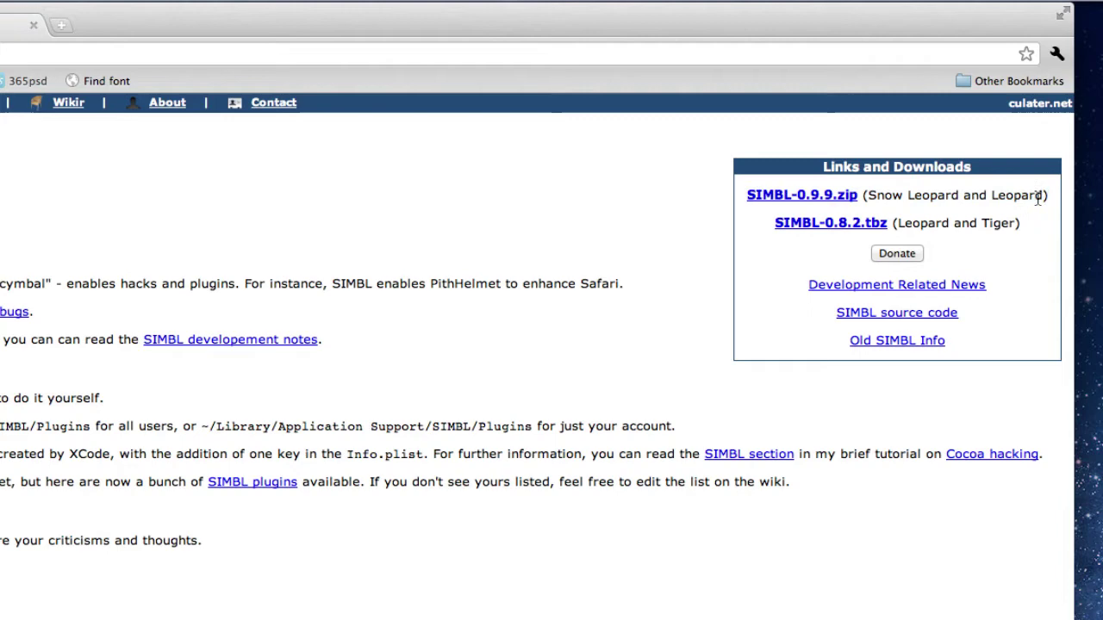
left_click_drag(872, 196, 1037, 197)
left_click(1044, 198)
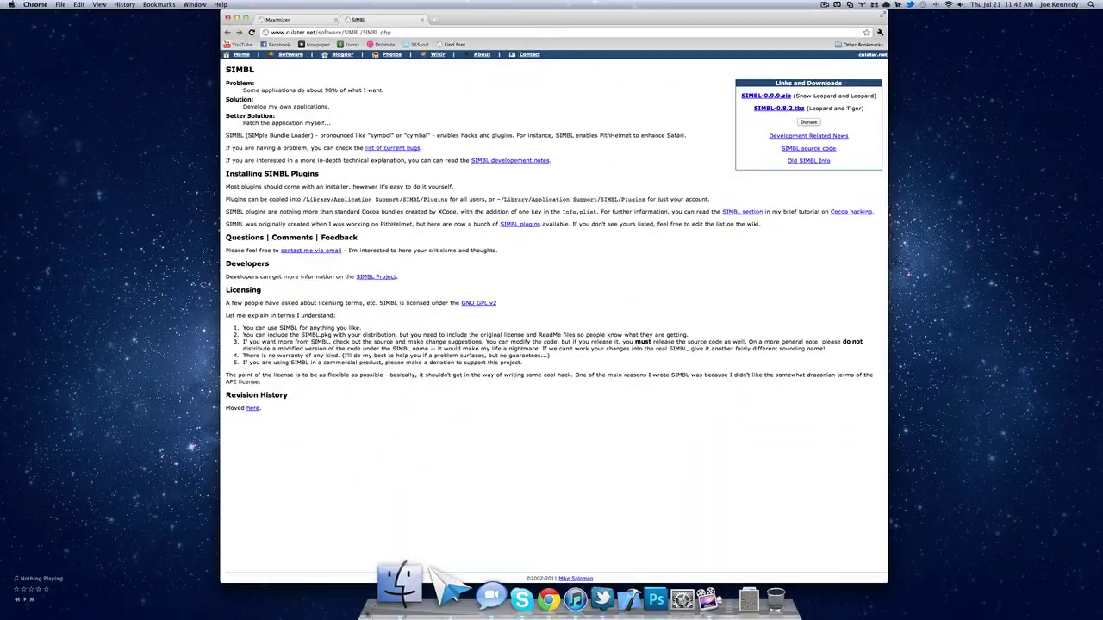
Locate SIMBL-0.9.9.zip in the Downloads folder on Macintosh HD 2 and return to the Maximizer page, closing the SIMBL tab
left_click(385, 598)
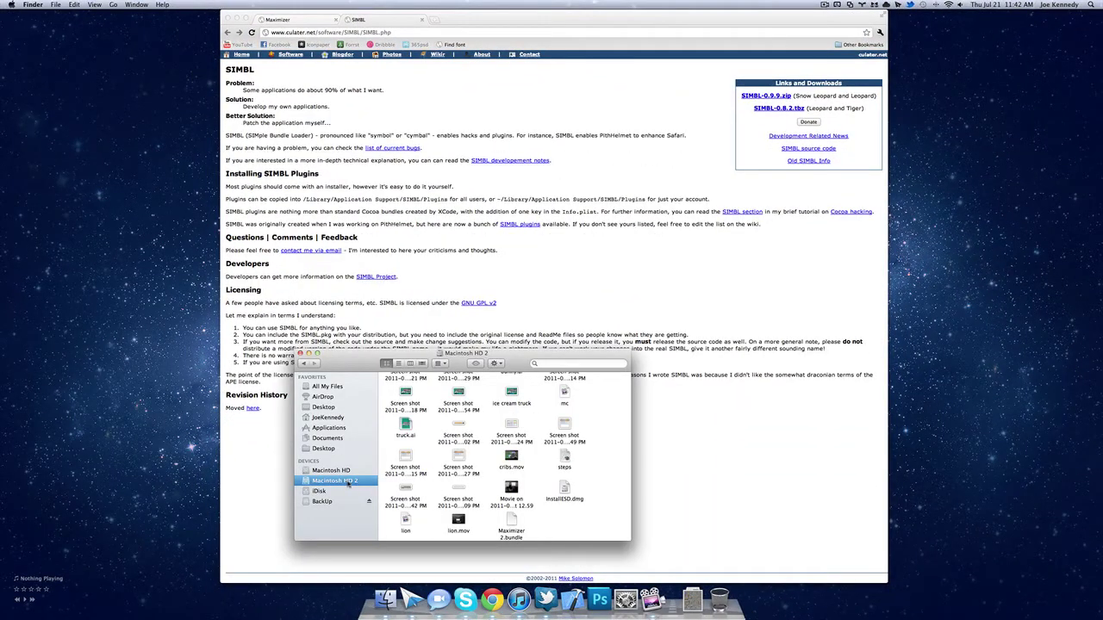
scroll(483, 431, "up", 10)
left_click(565, 384)
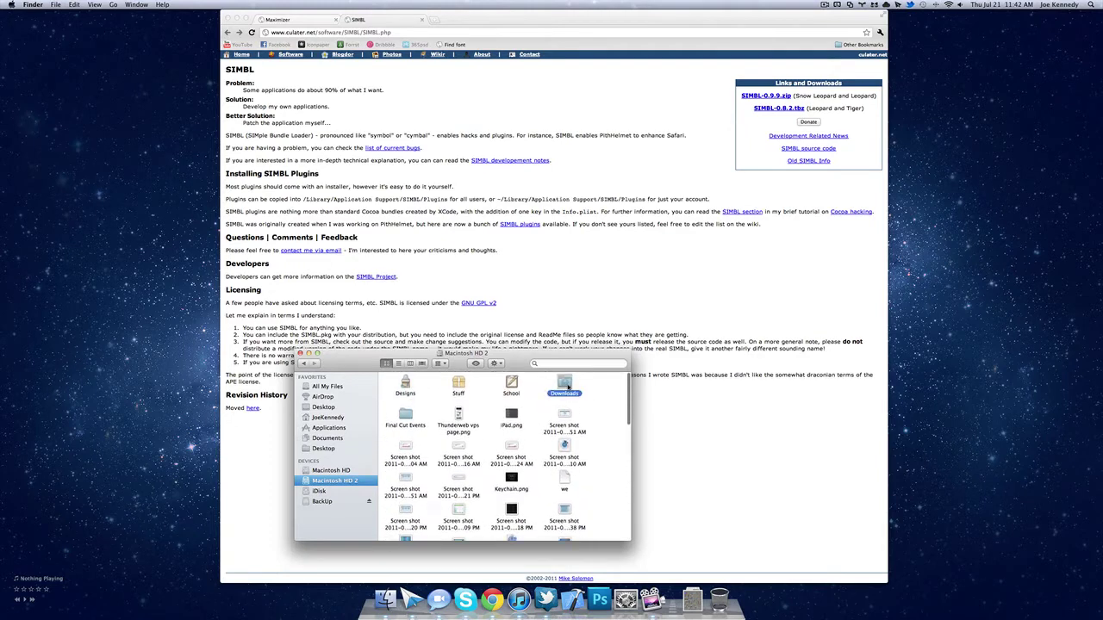
double_click(564, 384)
left_click(481, 521)
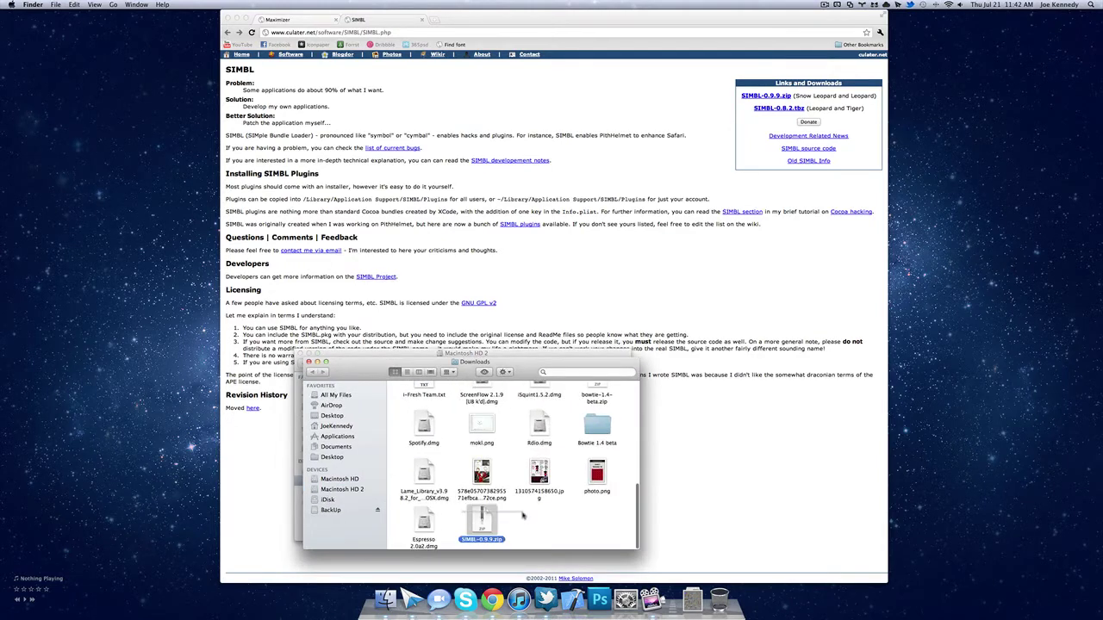
key("super+w")
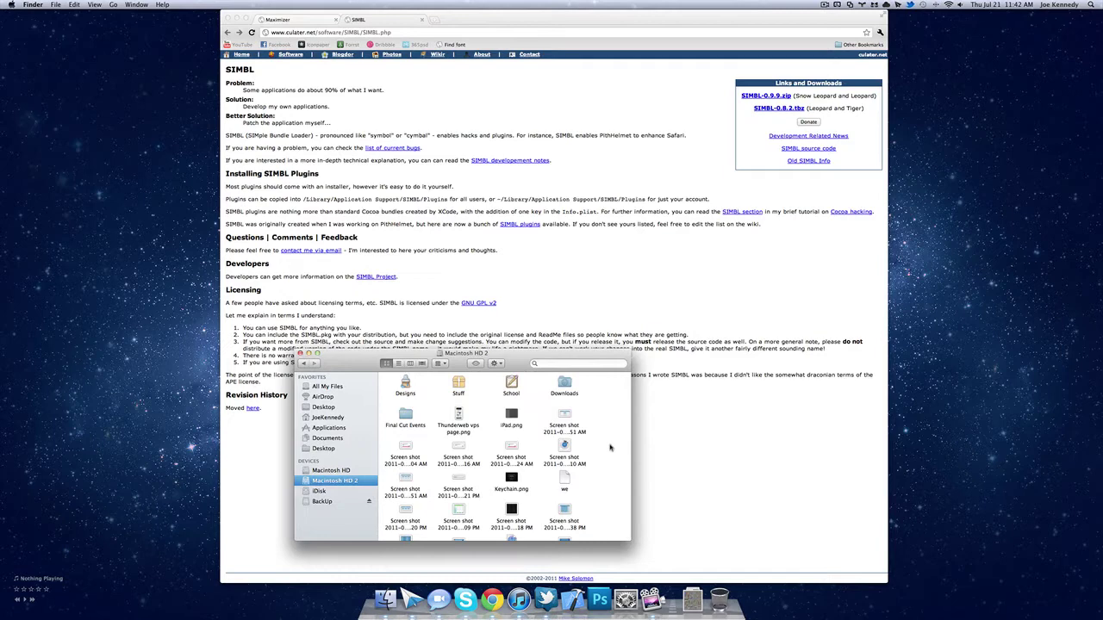
left_click(528, 274)
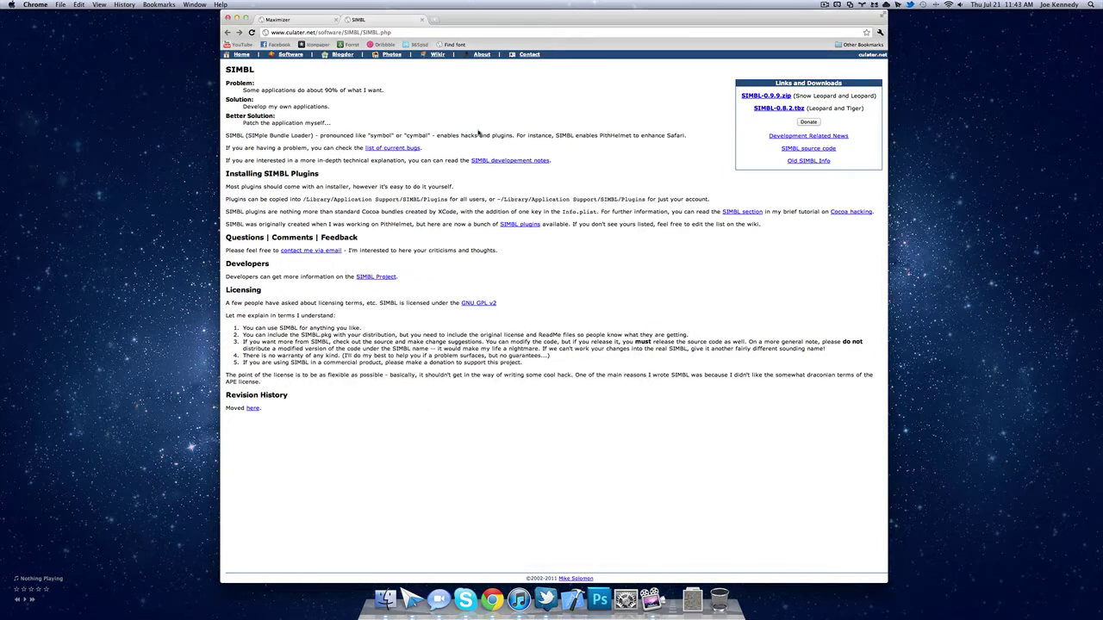
left_click(422, 20)
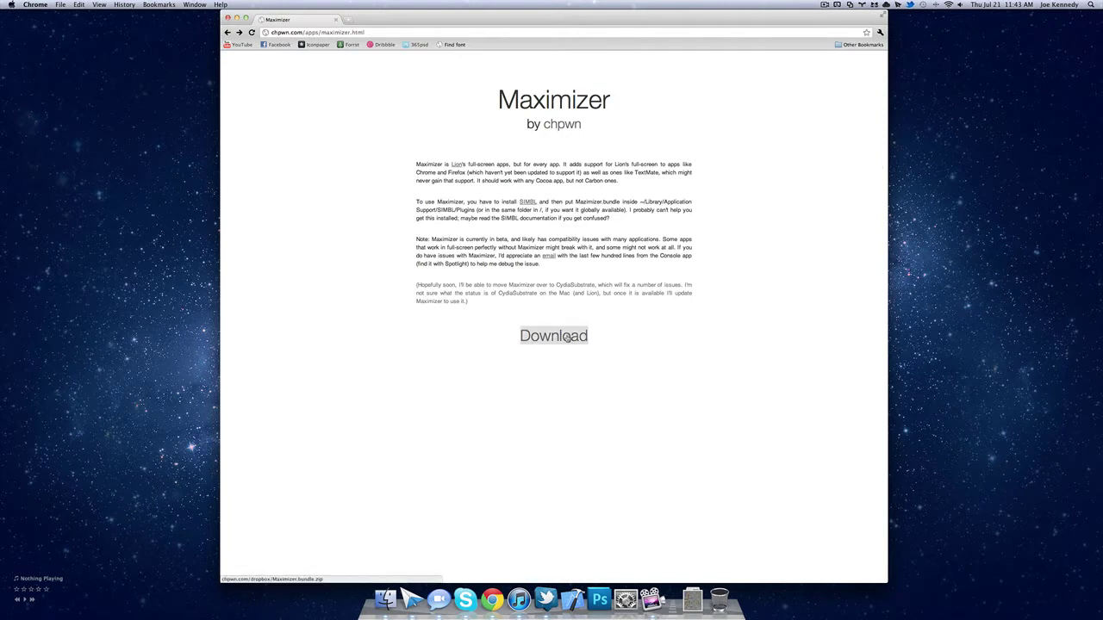
Rename the Maximizer 2.bundle file on Macintosh HD 2 to Maximizer.bundle in Finder
left_click(385, 598)
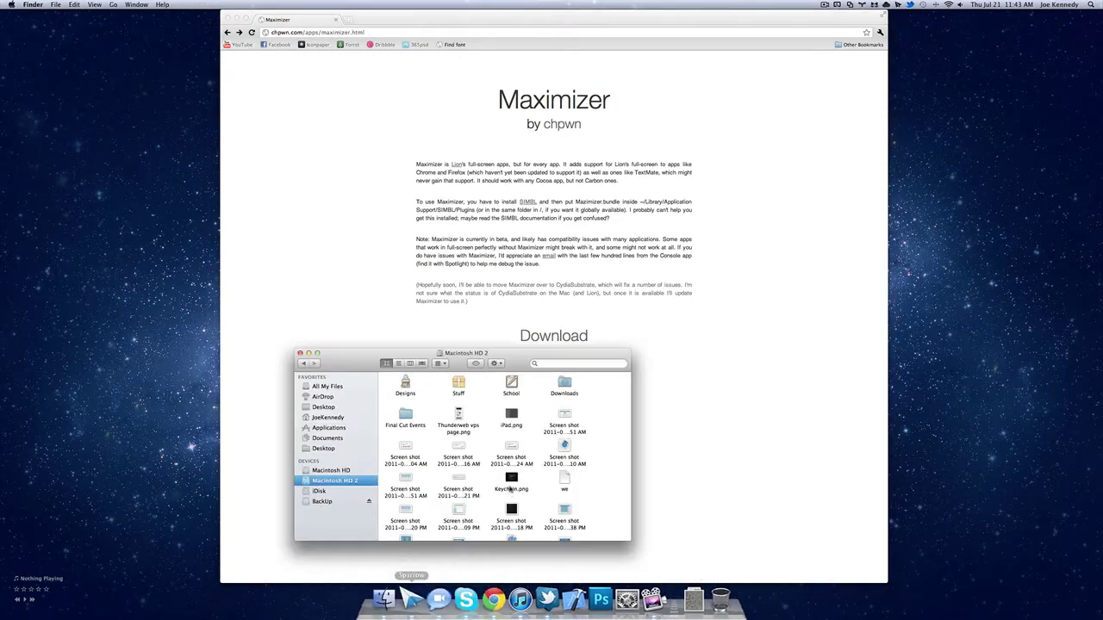
scroll(511, 489, "down", 5)
left_click(511, 522)
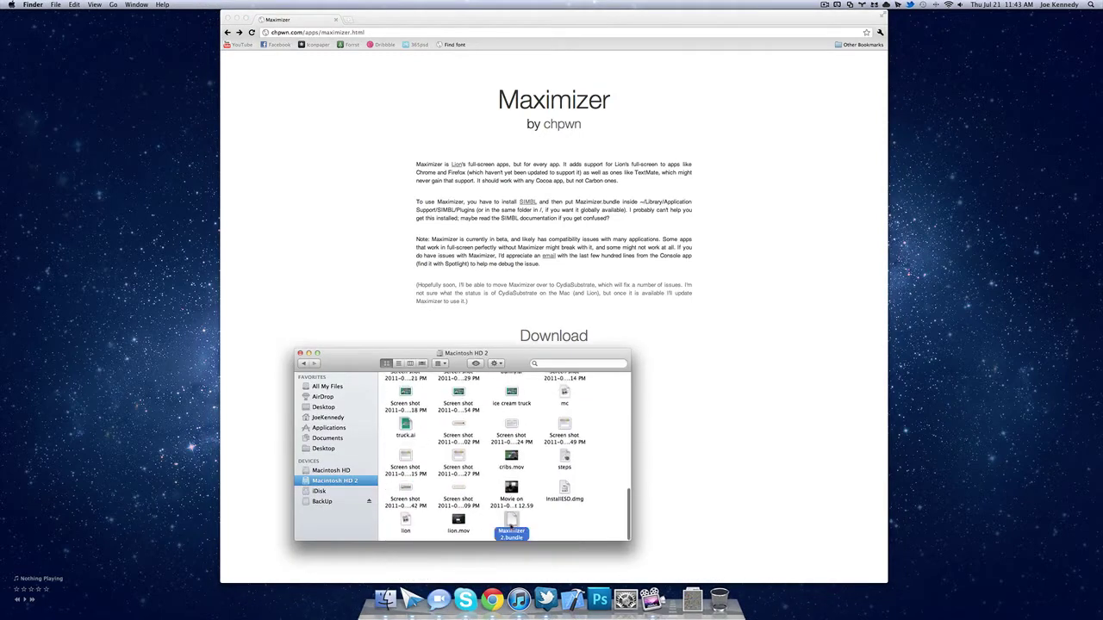
left_click(500, 534)
key("BackSpace")
key("BackSpace")
key("Return")
left_click(545, 530)
left_click_drag(509, 356, 306, 324)
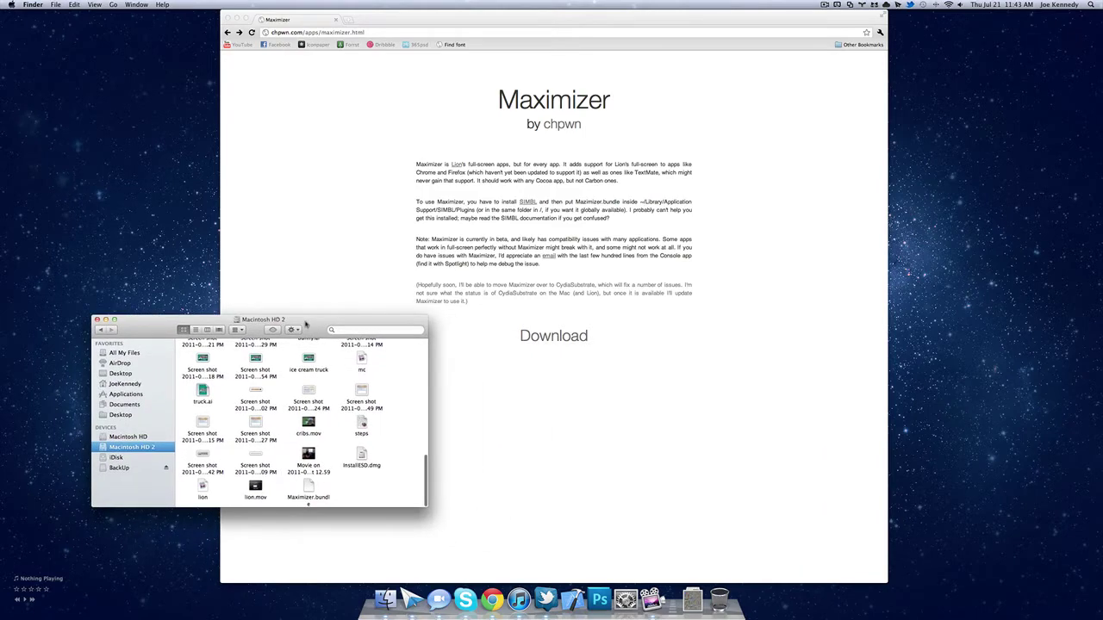
Go to the /Library folder in Finder by entering its path
key("super+shift+g")
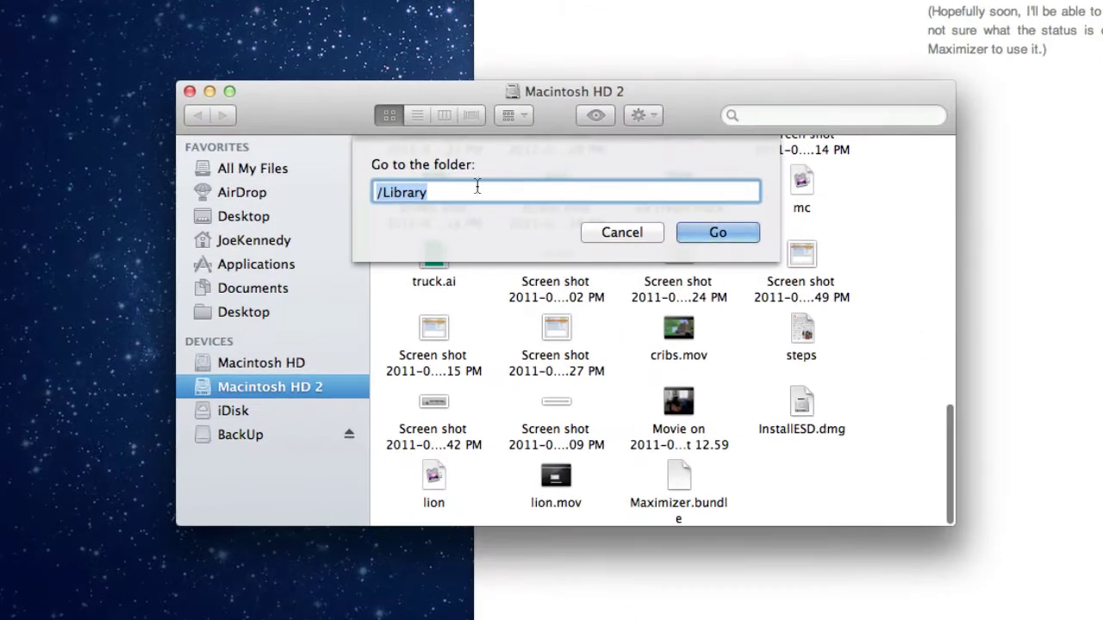
left_click(472, 192)
left_click_drag(375, 190, 512, 190)
left_click(478, 189)
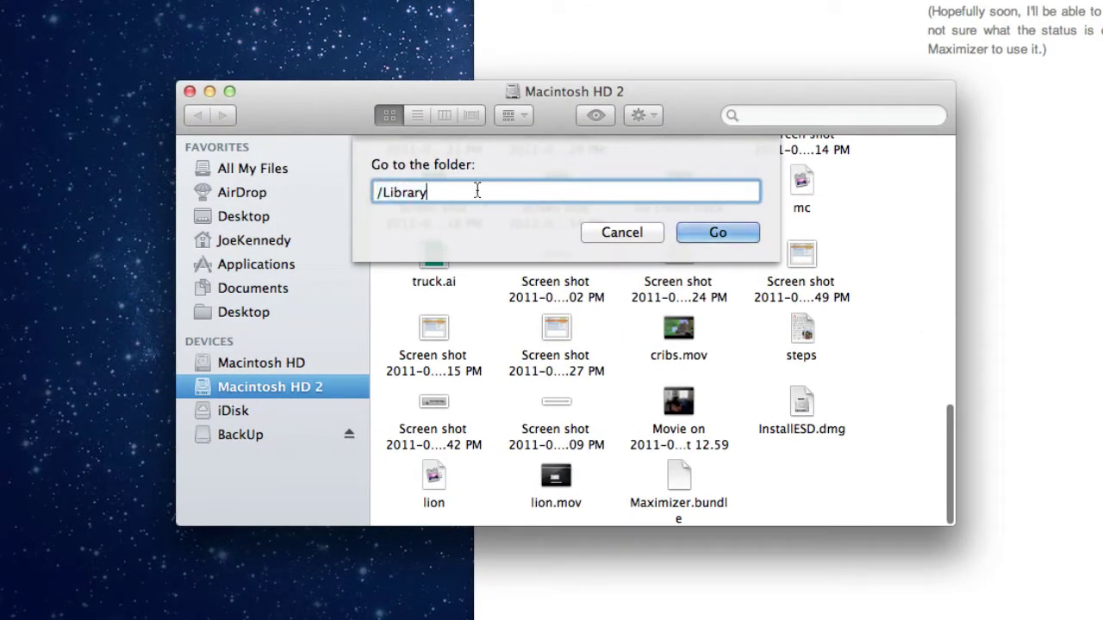
left_click(718, 231)
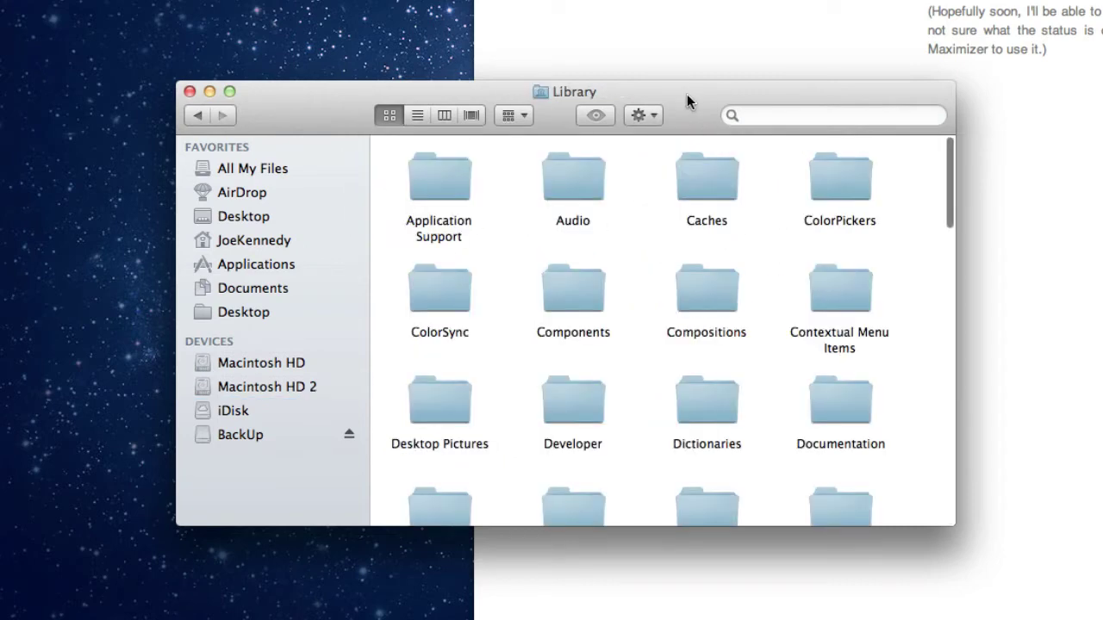
Open the Plugins folder inside Application Support/SIMBL
double_click(437, 178)
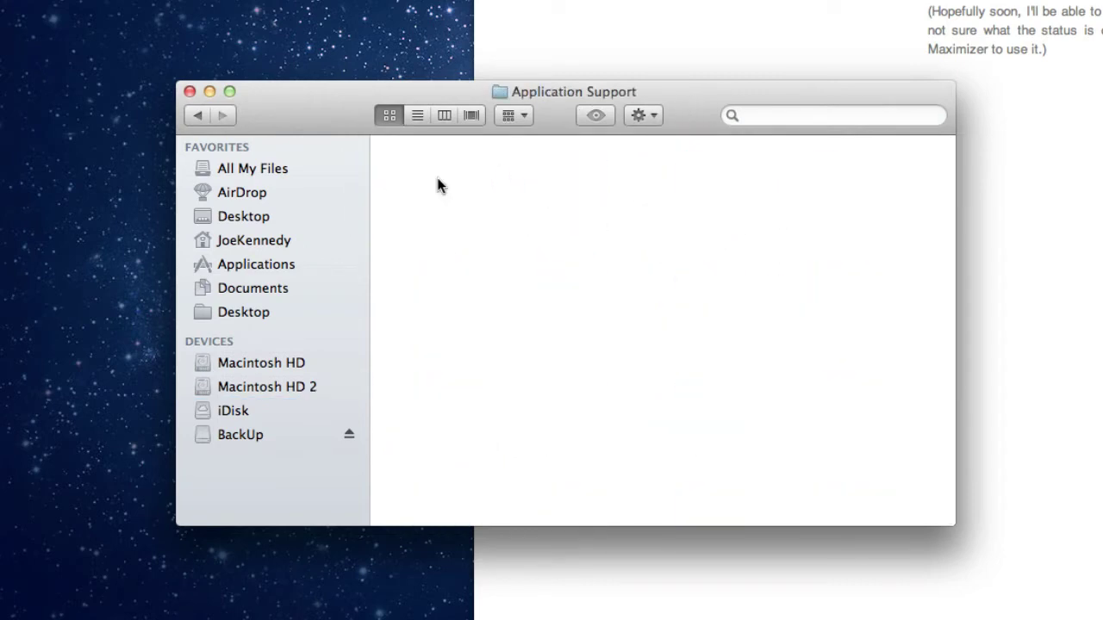
scroll(655, 362, "down", 3)
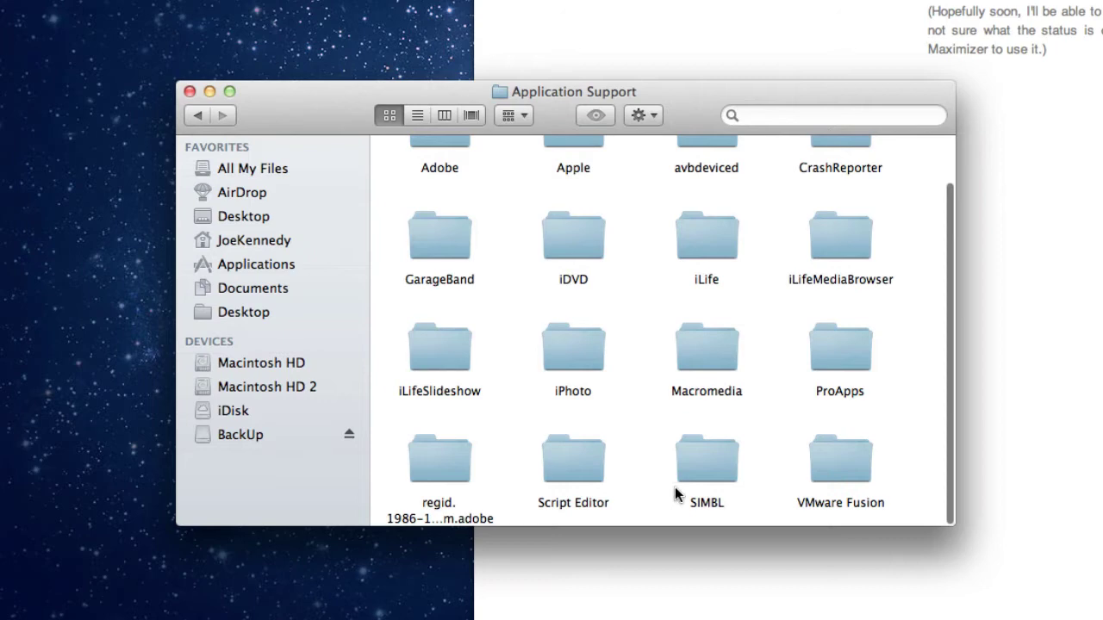
double_click(712, 461)
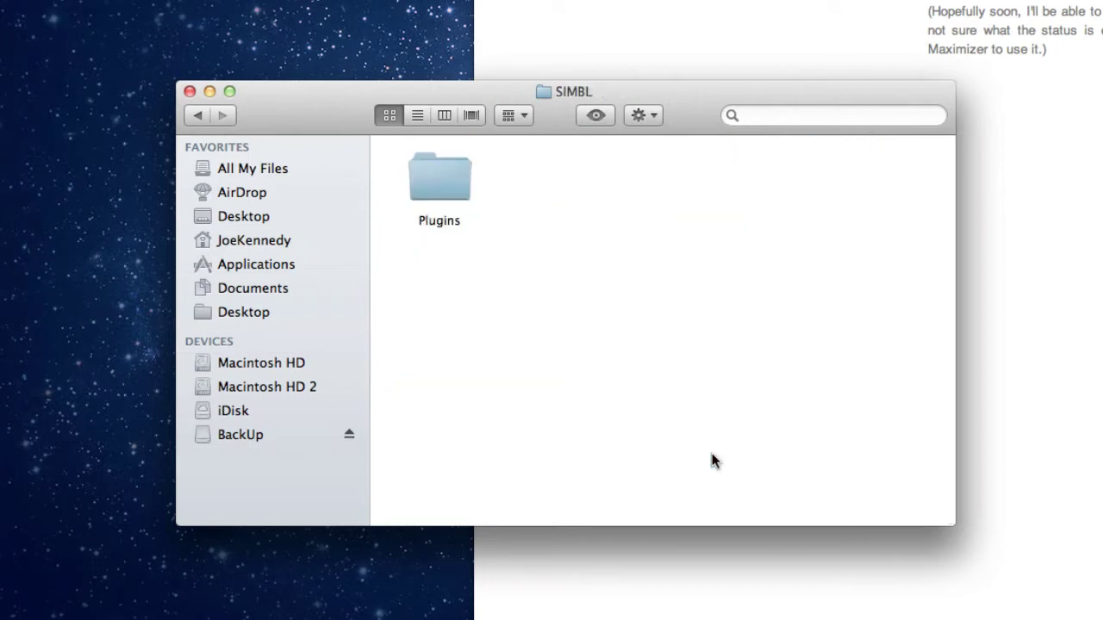
double_click(456, 197)
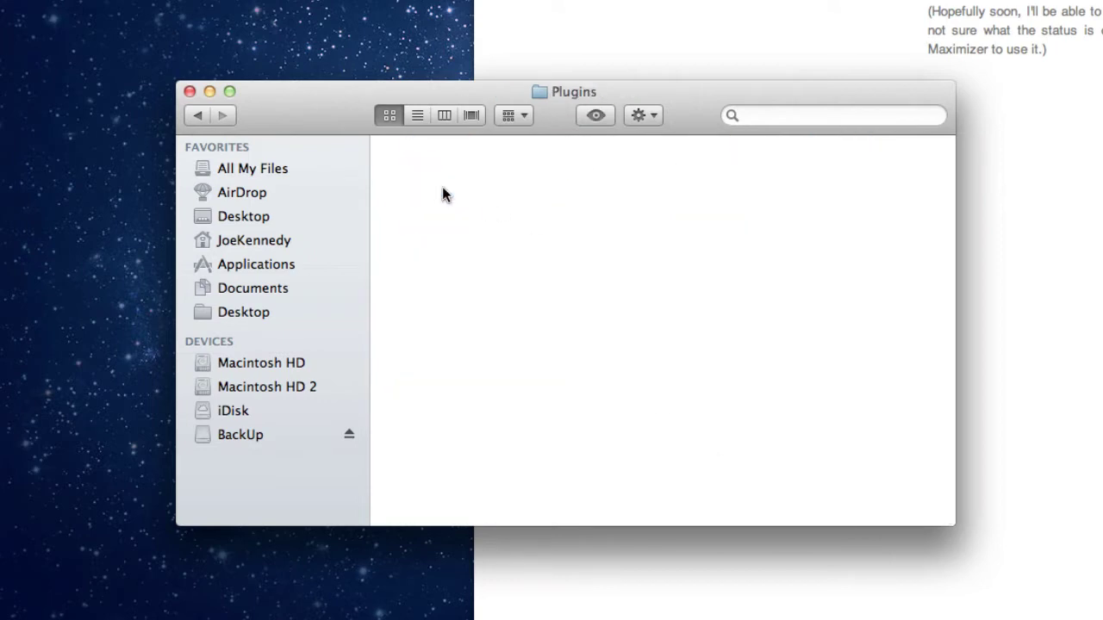
Open Macintosh HD 2 in a second Finder window and copy Maximizer.bundle from it into the SIMBL Plugins folder
left_click(271, 388, "super")
left_click_drag(408, 107, 711, 256)
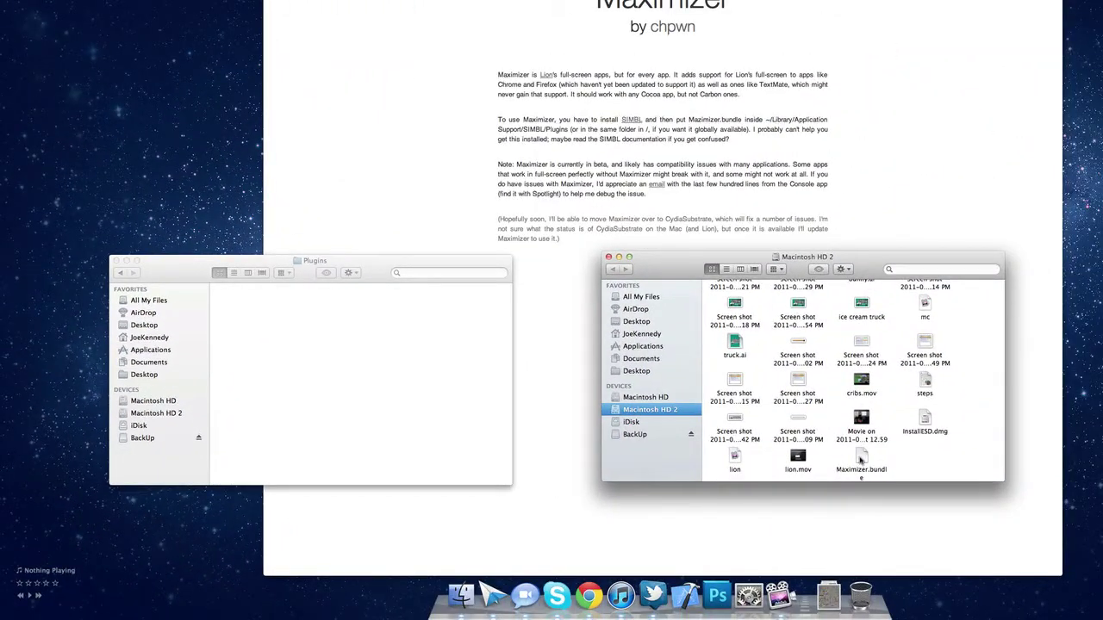
left_click_drag(860, 461, 336, 334)
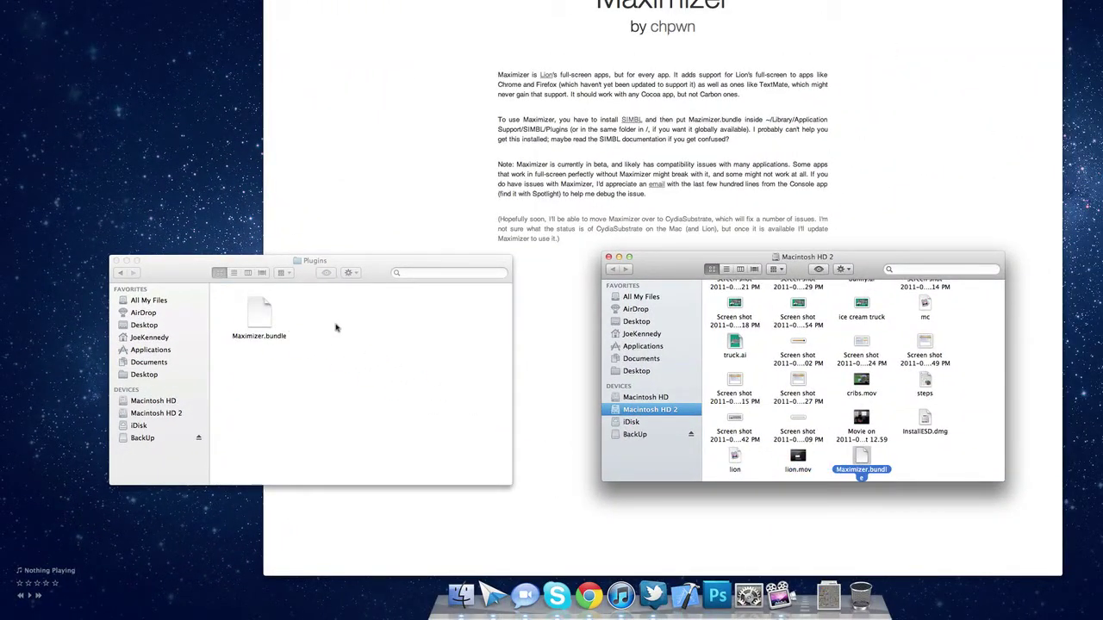
left_click(336, 335)
Permanently delete the original Maximizer.bundle from Macintosh HD 2 and close both Finder windows
left_click(862, 464)
key("super+BackSpace")
key("super+shift+BackSpace")
key("Return")
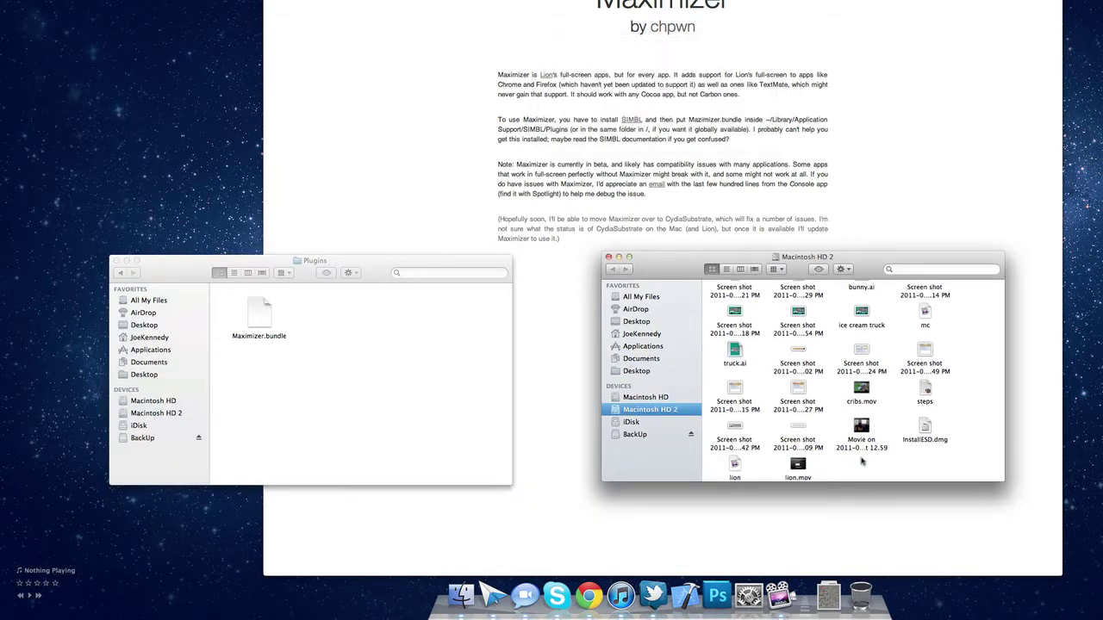
key("super+w")
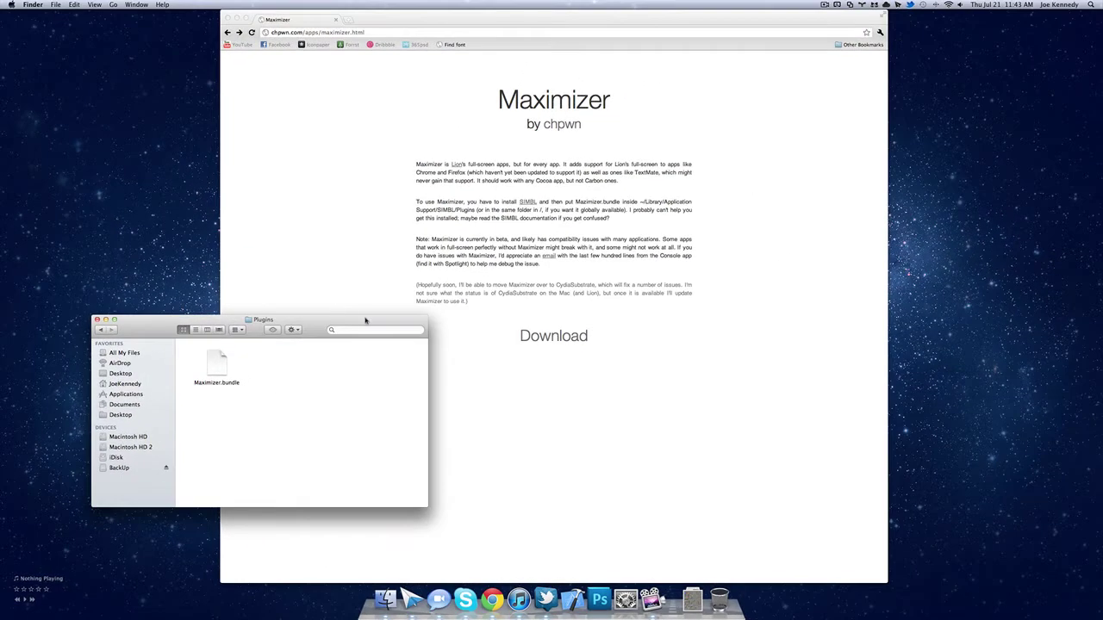
key("super+w")
key("F4")
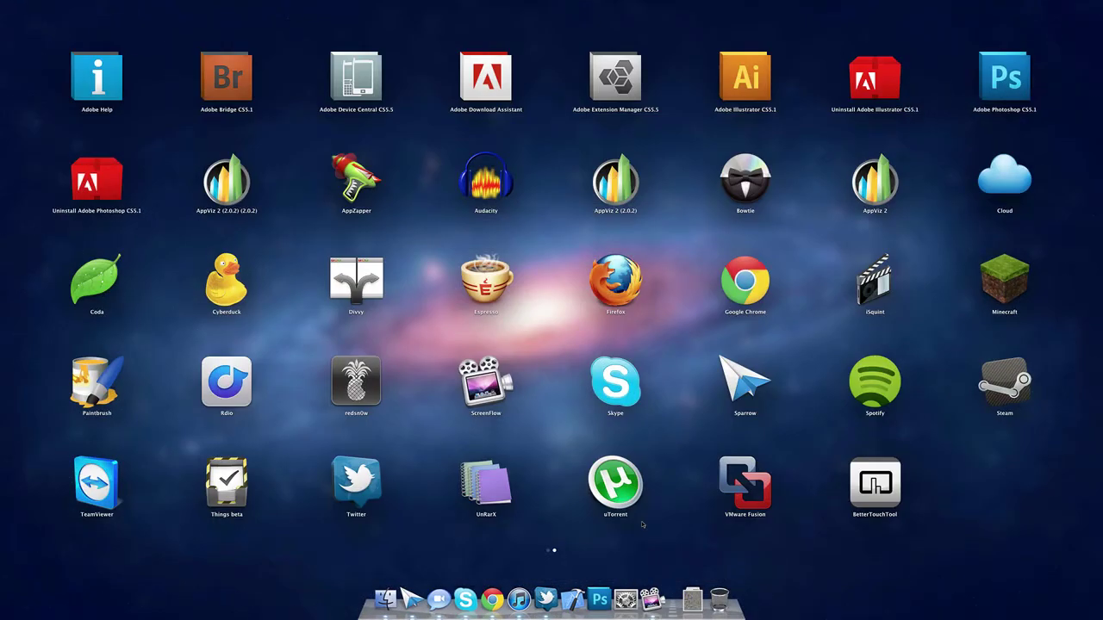
key("F4")
left_click(376, 601)
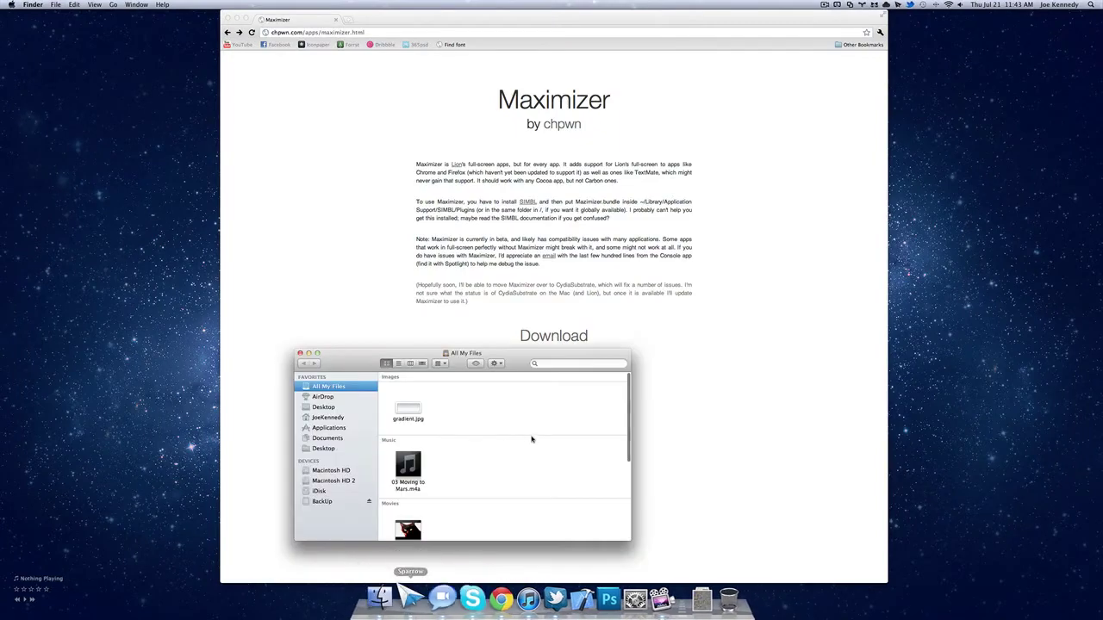
key("super+w")
key("F4")
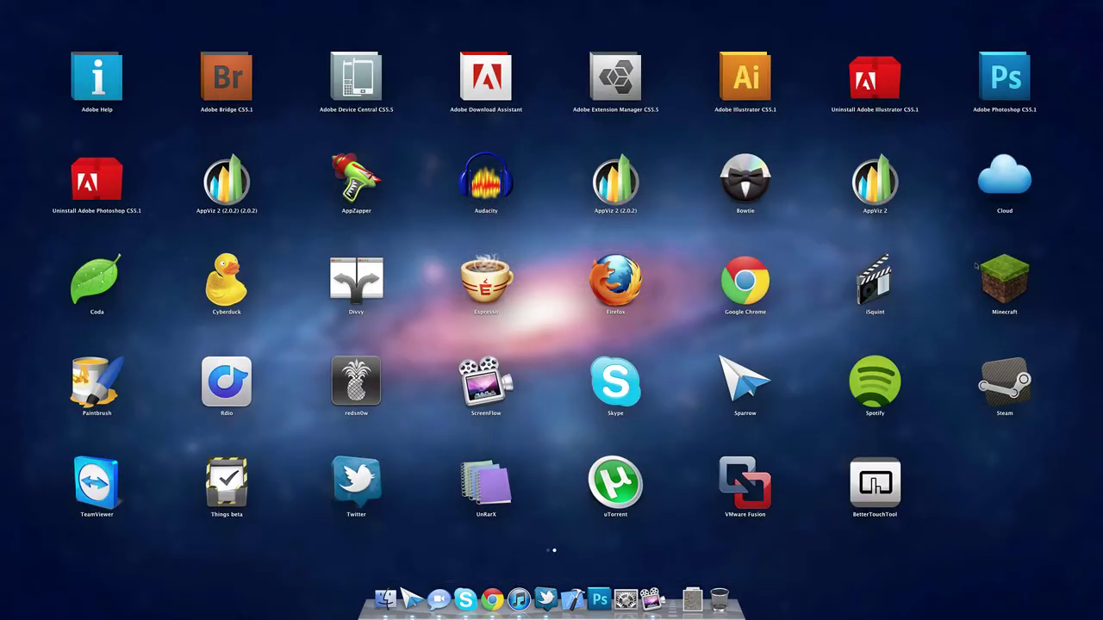
key("F4")
Launch Minecraft from Launchpad and put its launcher window into full-screen mode
key("F4")
left_click(1006, 279)
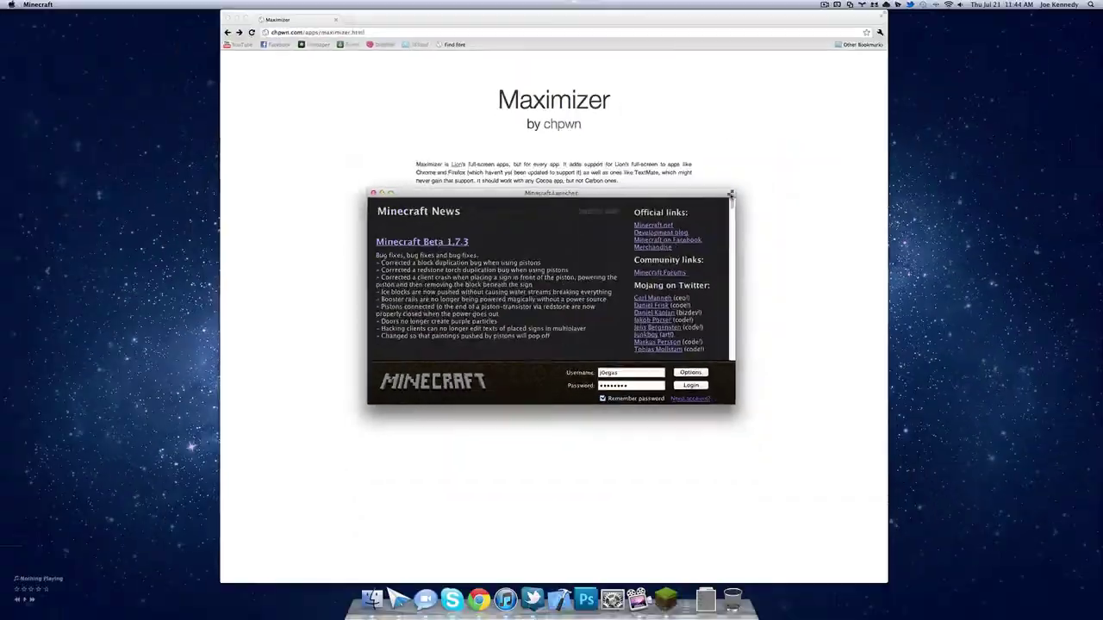
left_click(730, 195)
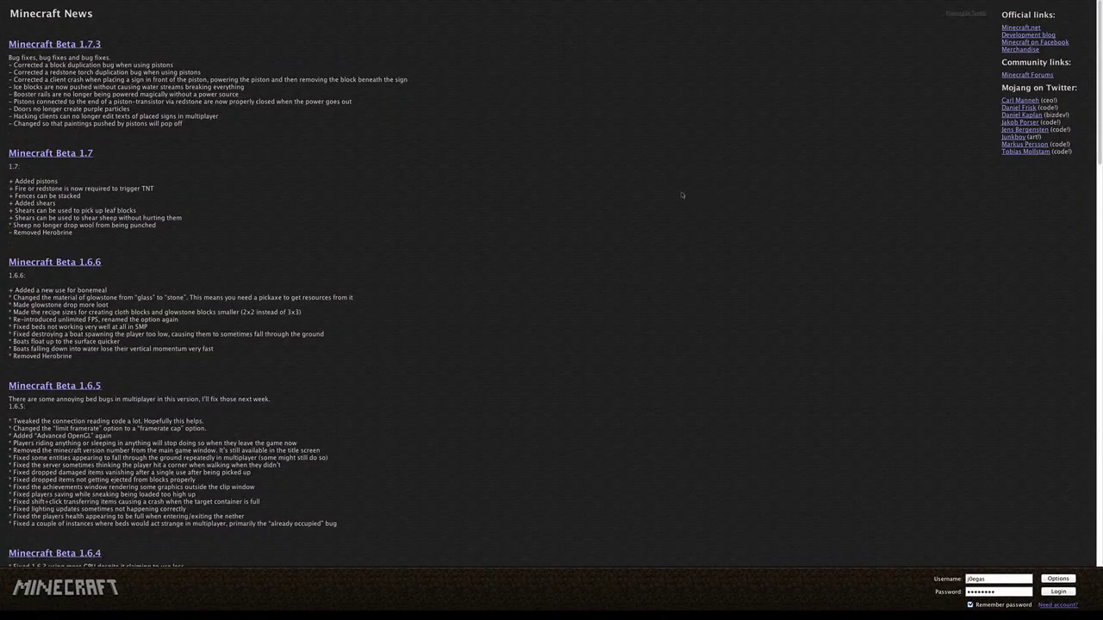
Switch back and forth between the desktop and the full-screen Minecraft space to check the full-screen behaviour
key("ctrl+Left")
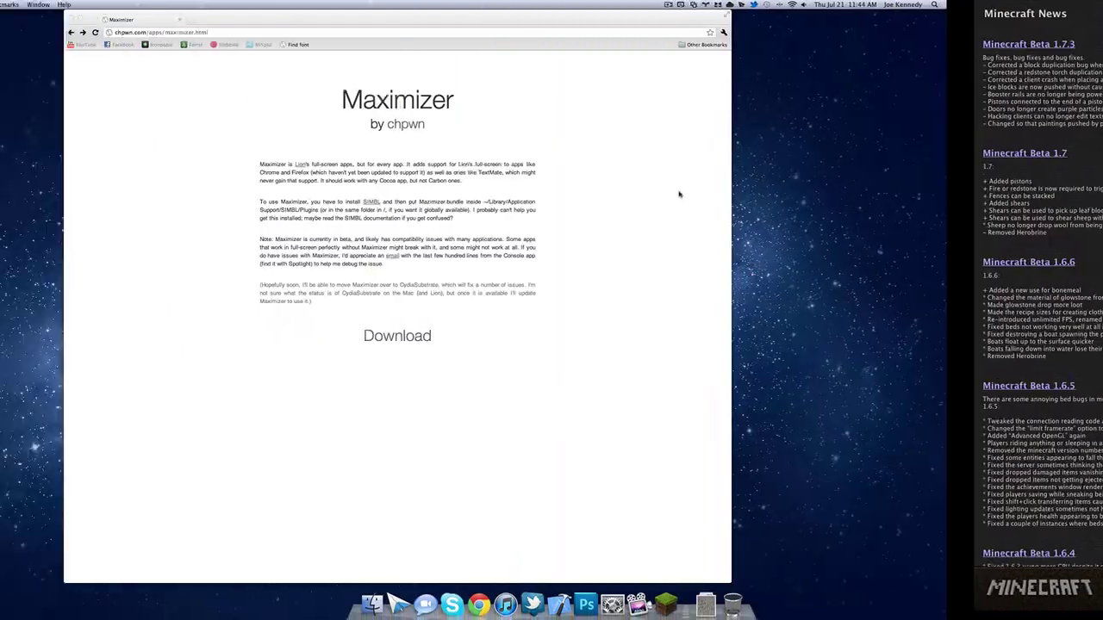
key("ctrl+Right")
key("ctrl+Left")
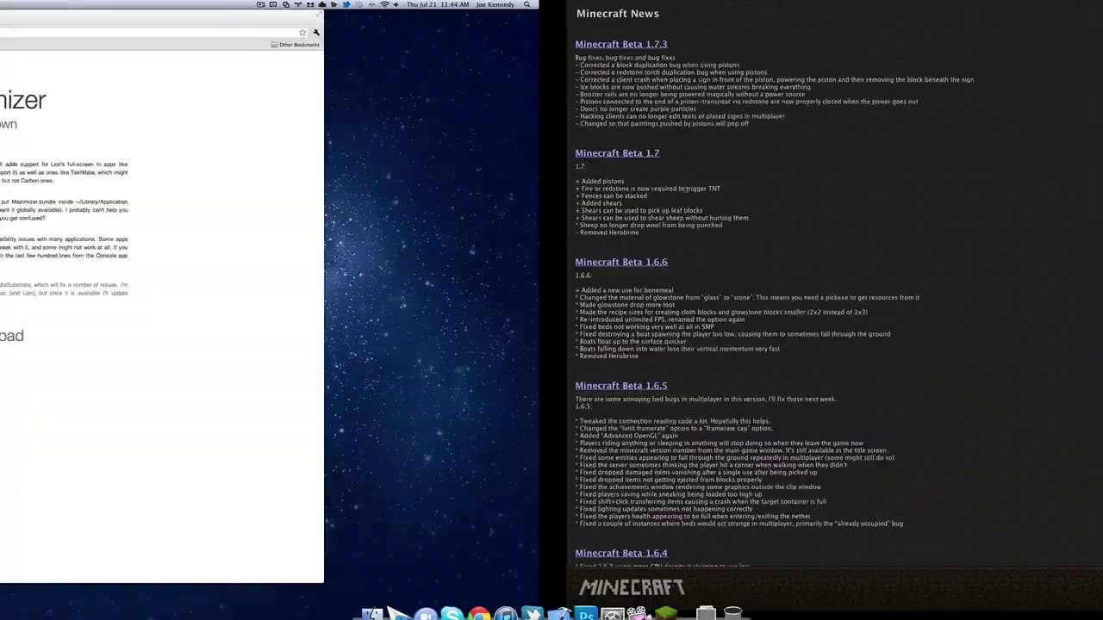
Cycle through the desktop, Minecraft and mail client spaces to see how the full-screen windows sit side by side
key("ctrl+Right")
key("ctrl+Right")
key("ctrl+Left")
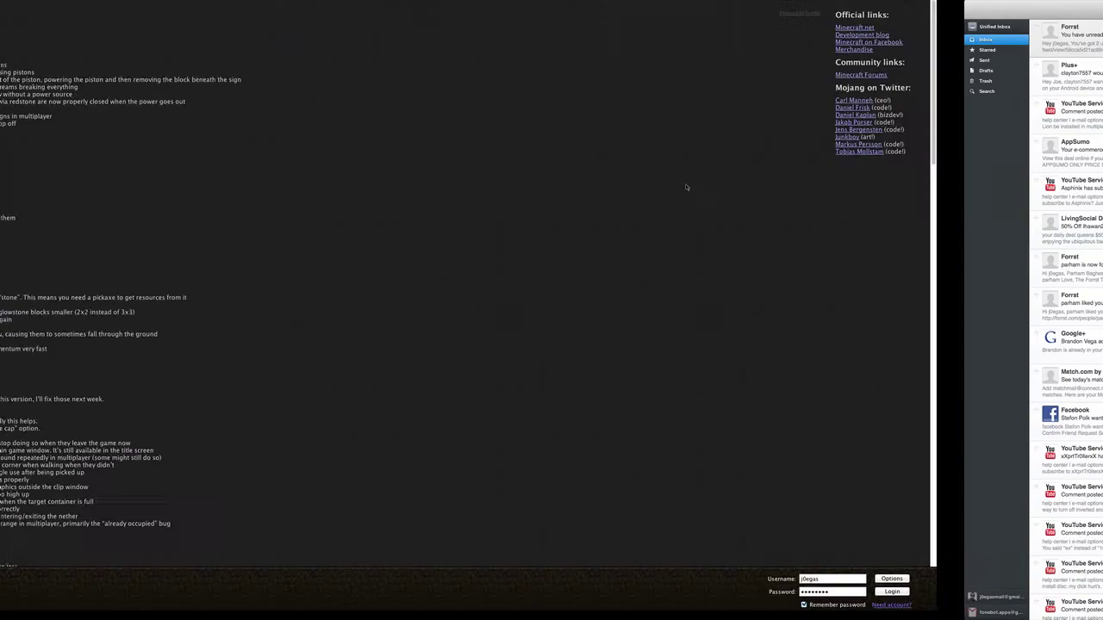
key("ctrl+Left")
key("ctrl+Right")
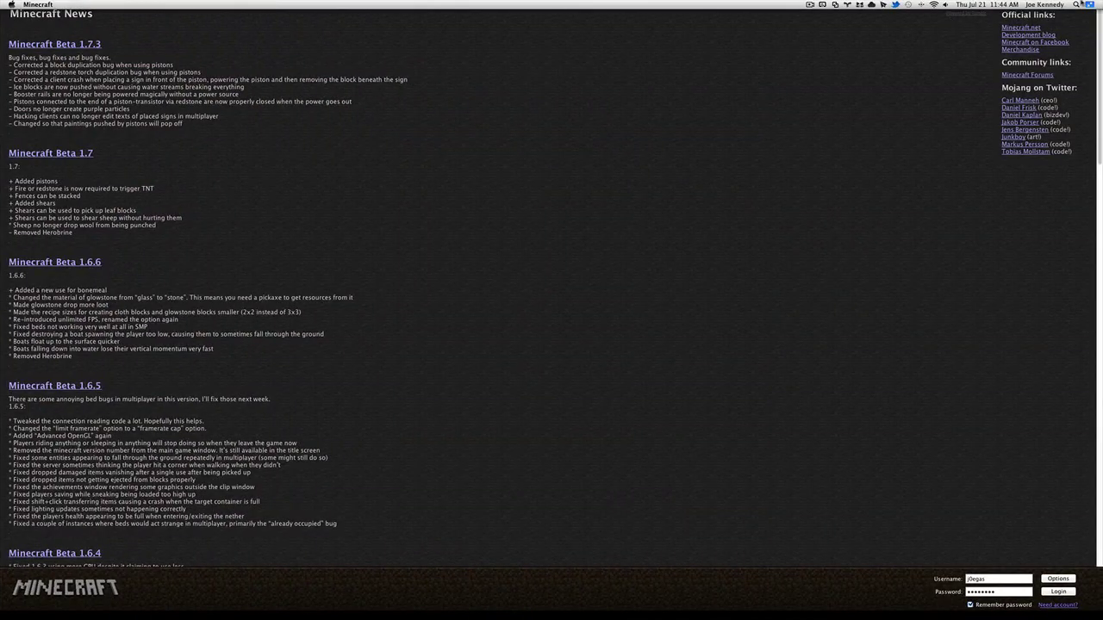
Take the Minecraft launcher out of full-screen mode and quit it, and glance at the full-screen mail client
left_click(1089, 4)
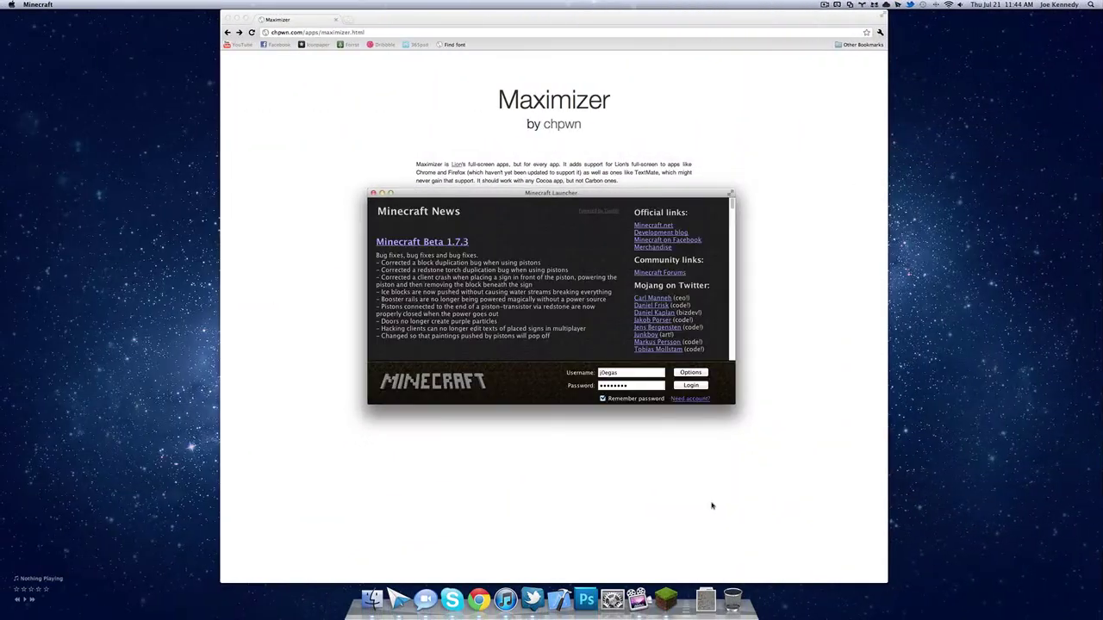
key("super+q")
key("ctrl+Right")
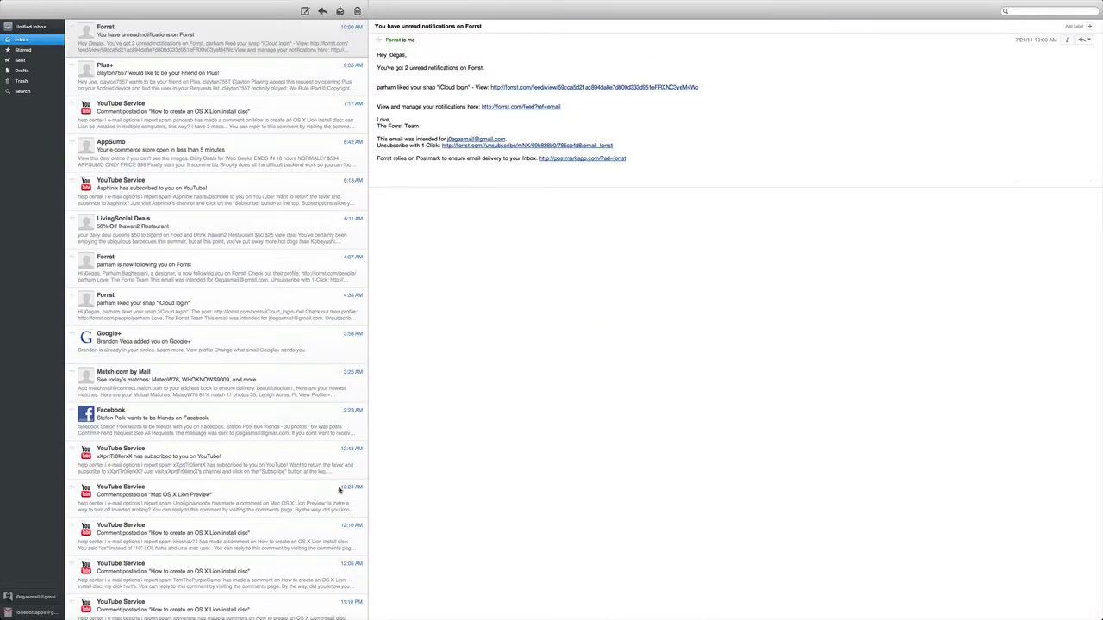
key("ctrl+Left")
Open a Finder window, launch Terminal through Spotlight, and restart Finder with the command killall Finder
left_click(385, 599)
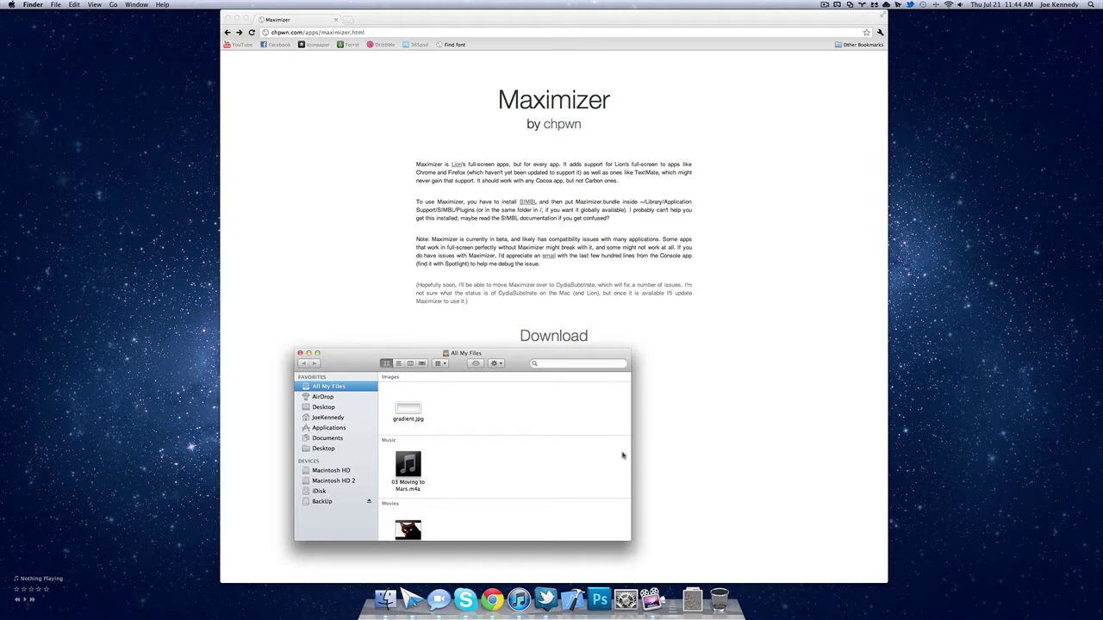
key("super+space")
type("terminal")
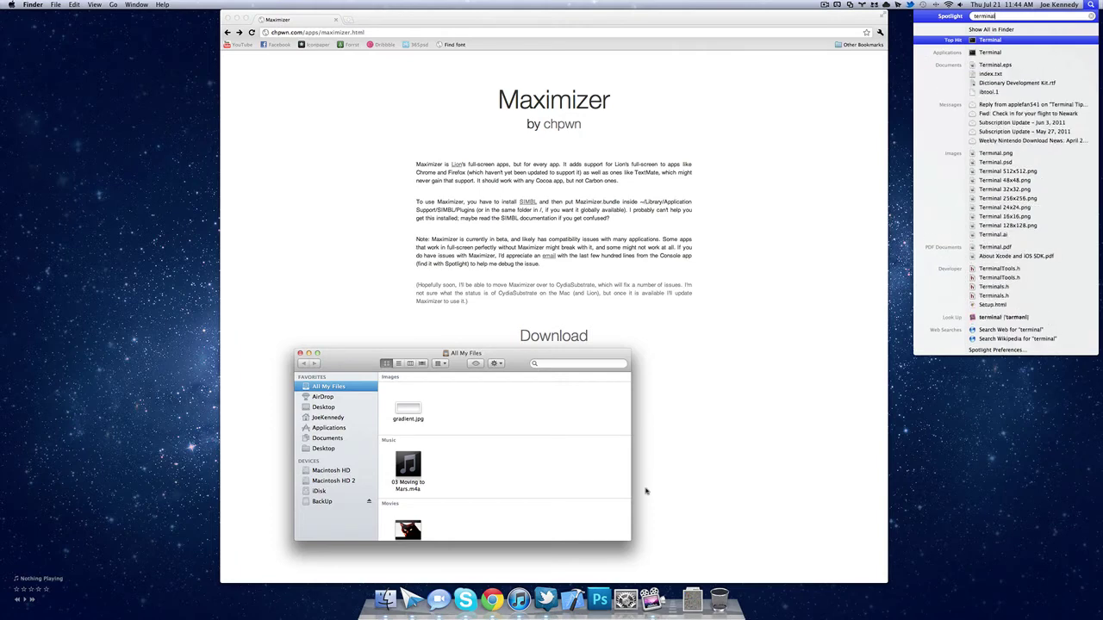
key("Return")
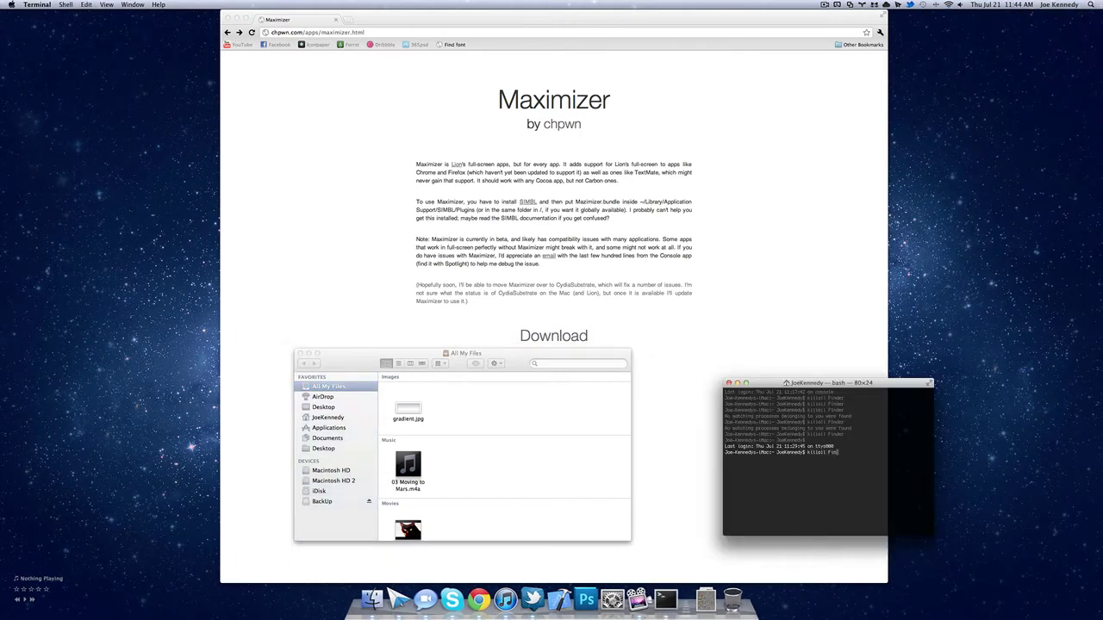
key("Return")
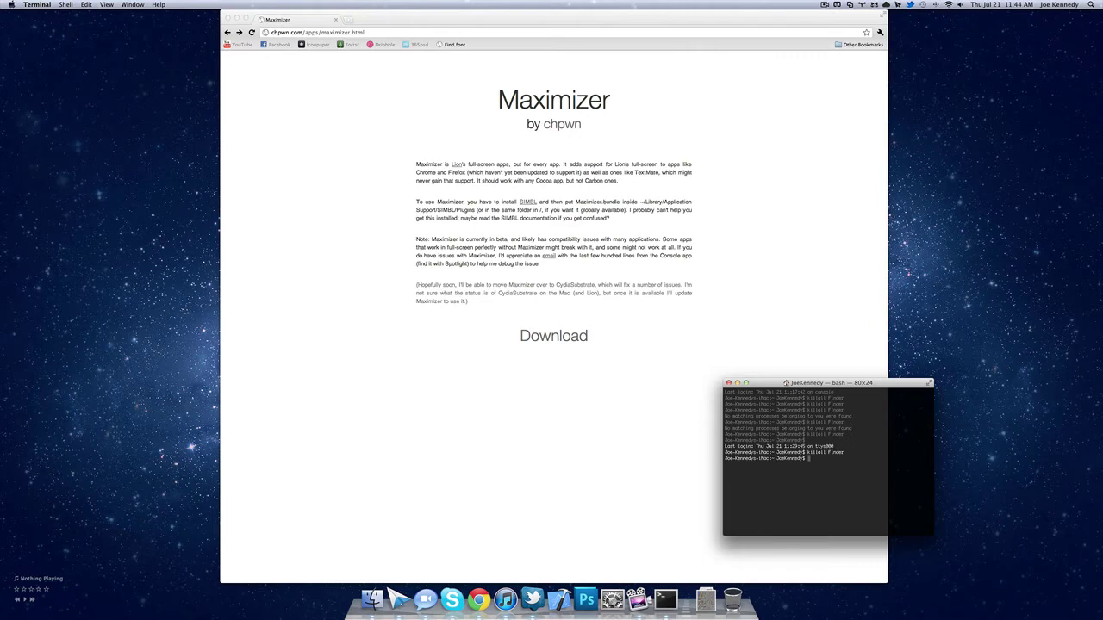
Open a new Finder window, put it into full-screen mode and show AirDrop in it
left_click(372, 594)
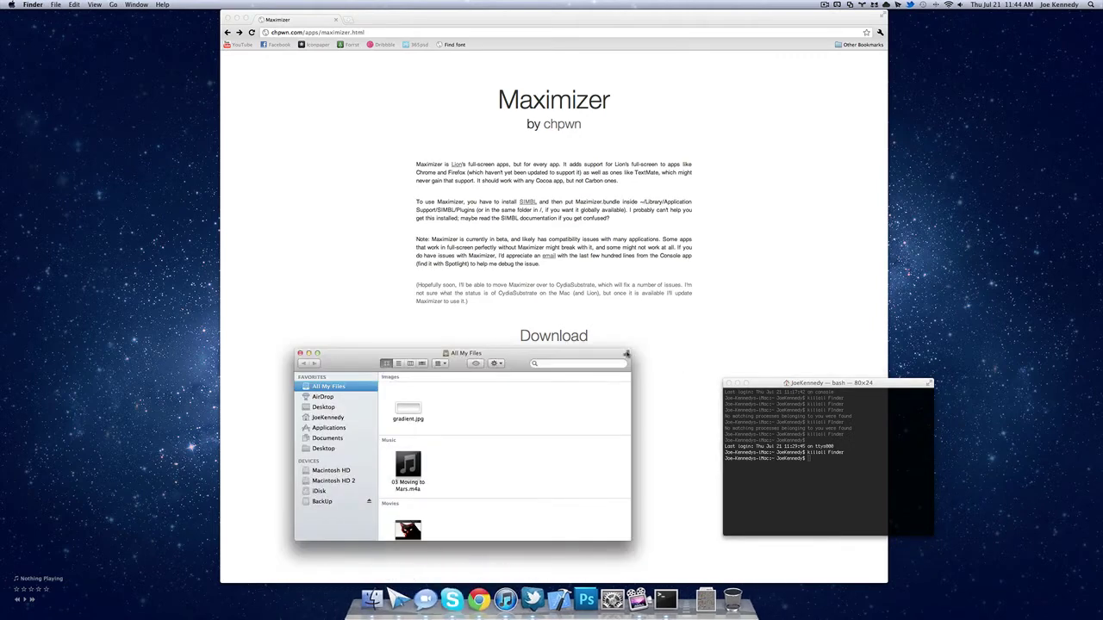
left_click(626, 354)
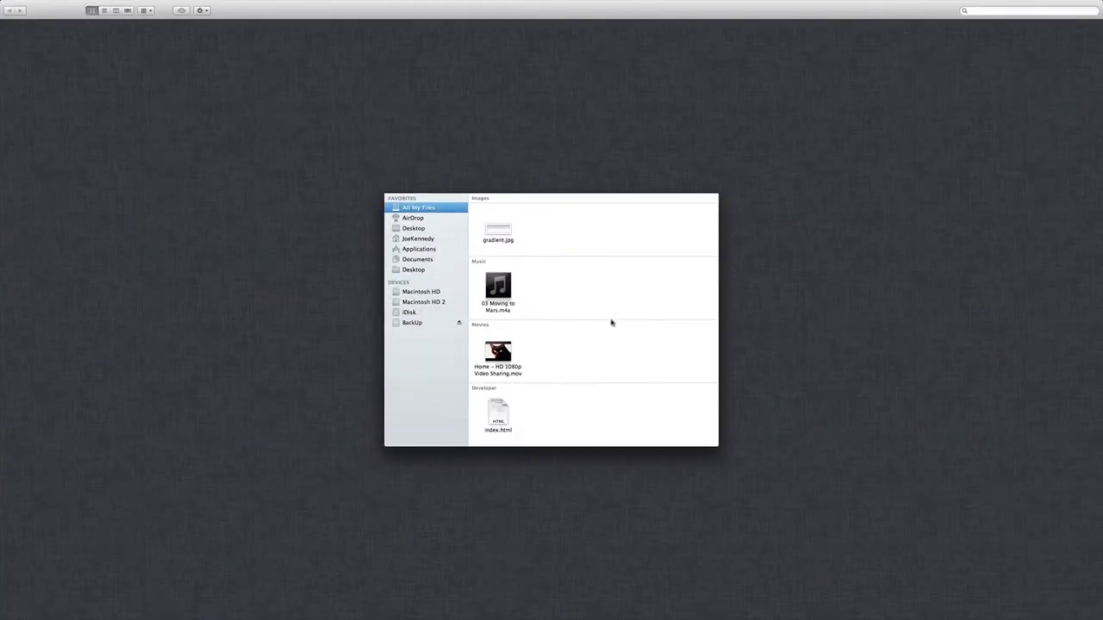
left_click(430, 221)
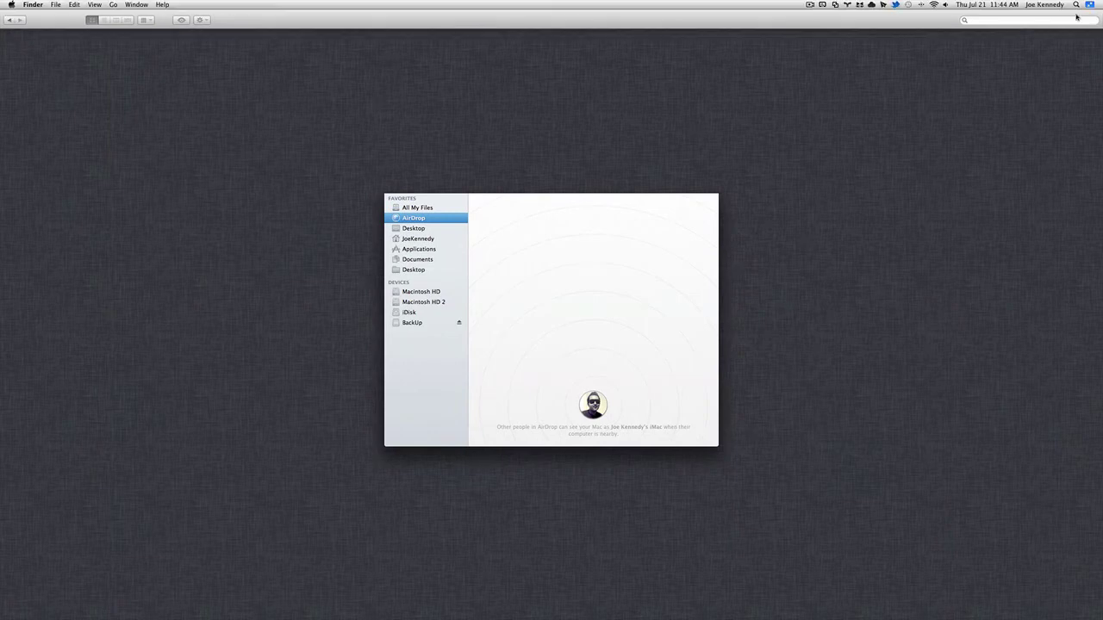
Take Finder out of full-screen mode, close its window and quit Terminal
left_click(1090, 4)
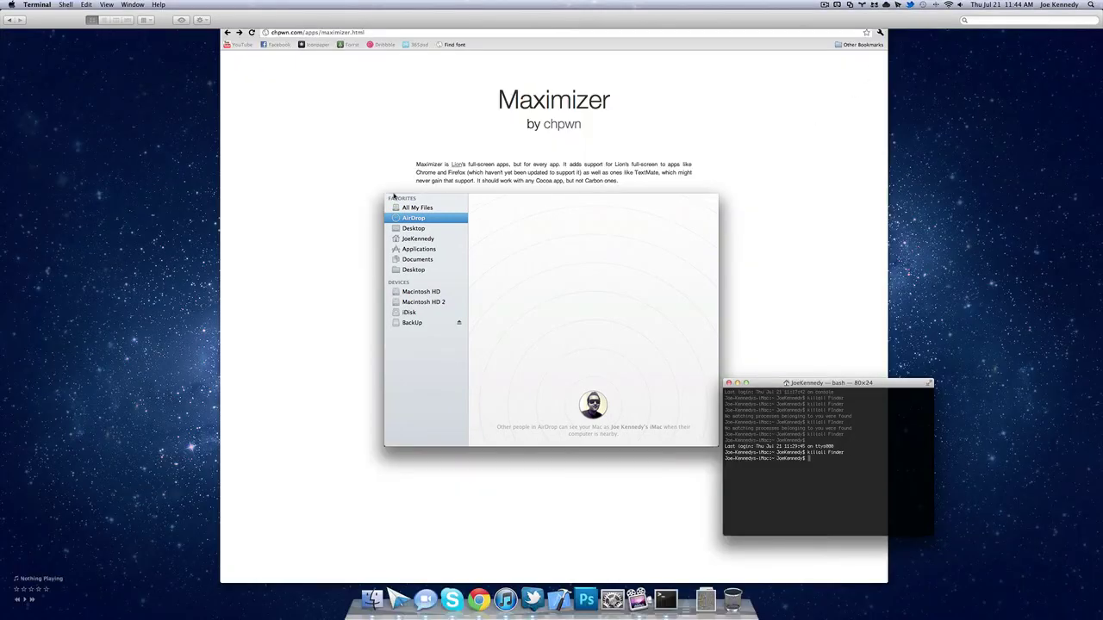
left_click(521, 228)
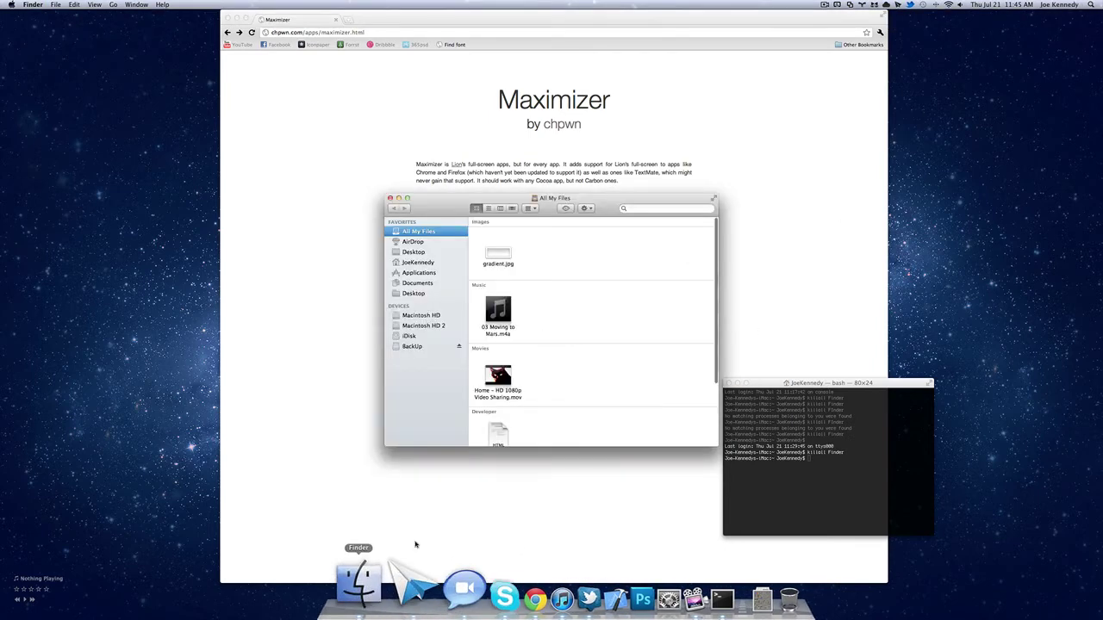
key("super+w")
left_click(797, 470)
key("super+q")
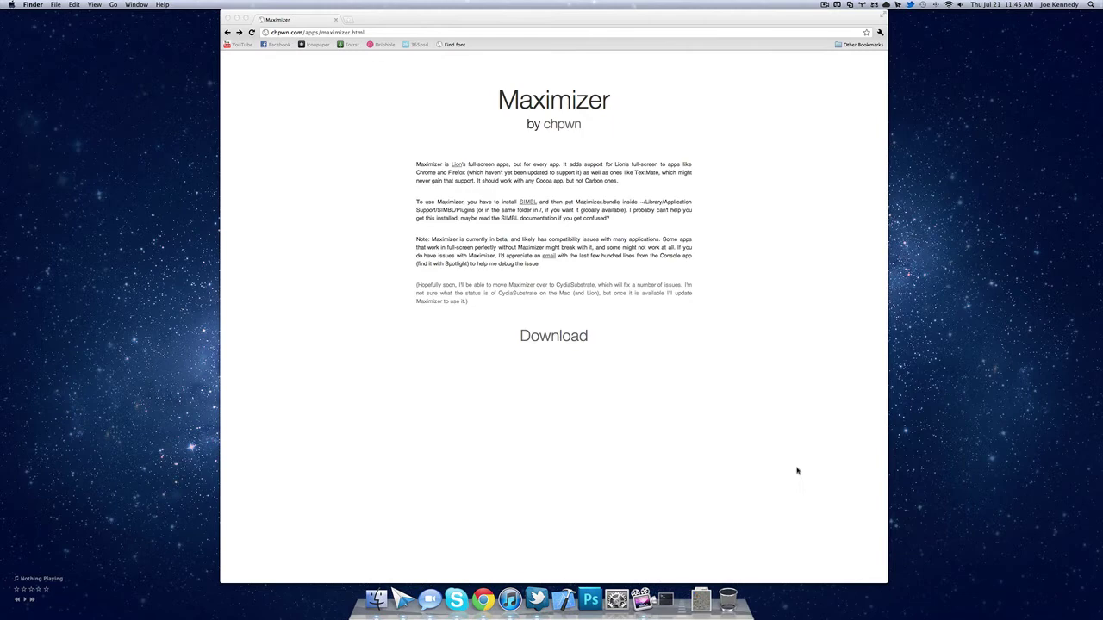
Restart Twitter, try full-screen mode on its timeline window, and hide the app
left_click(544, 593)
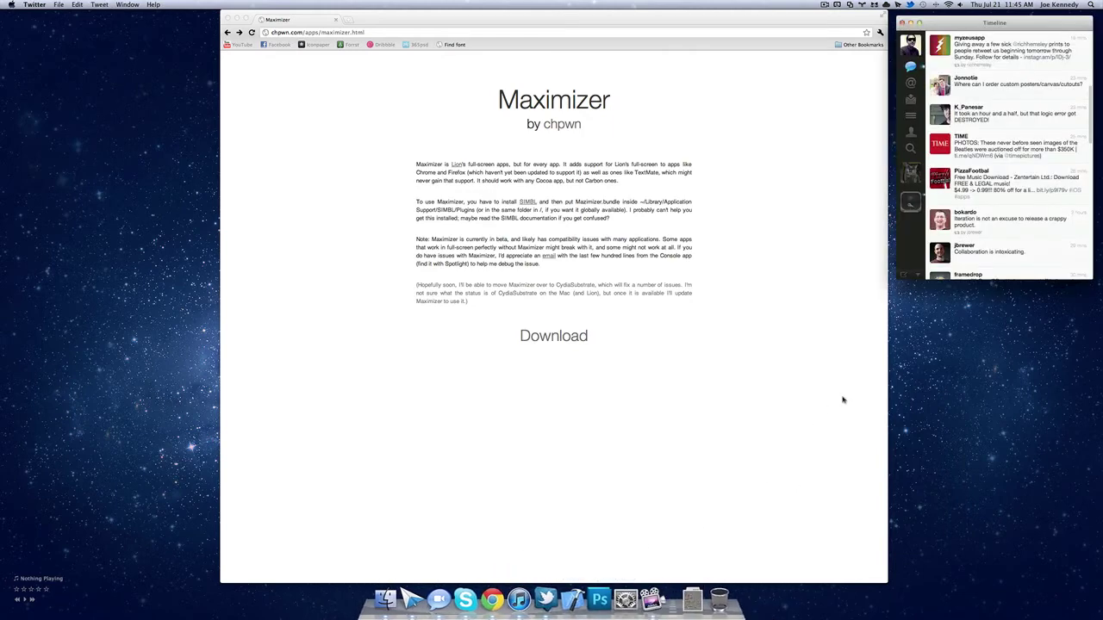
key("super+q")
left_click(547, 595)
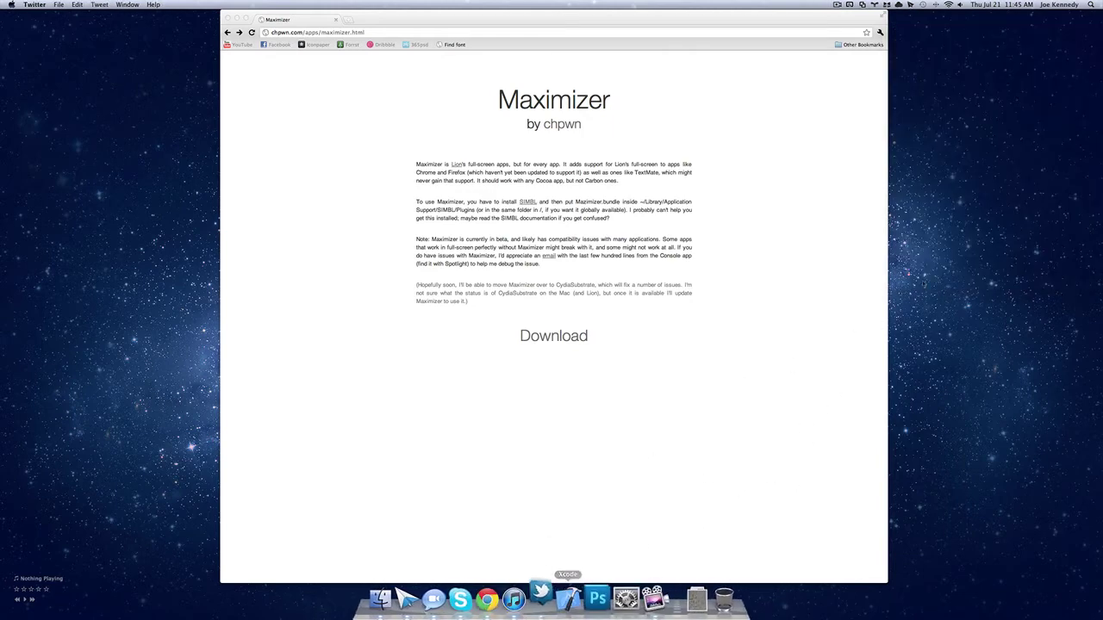
left_click(1087, 23)
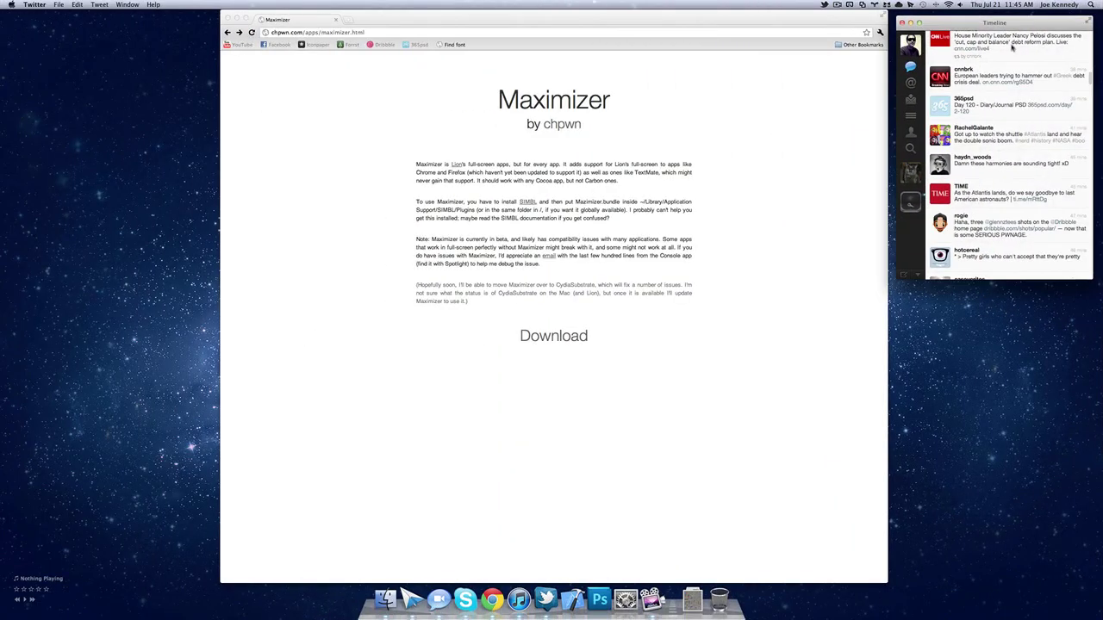
key("super+h")
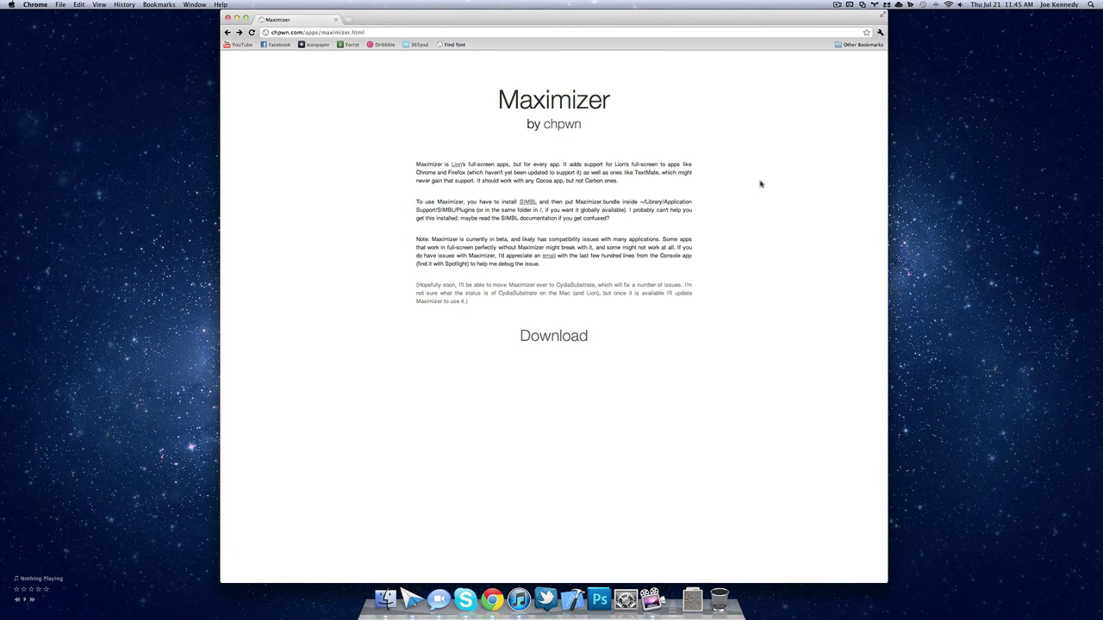